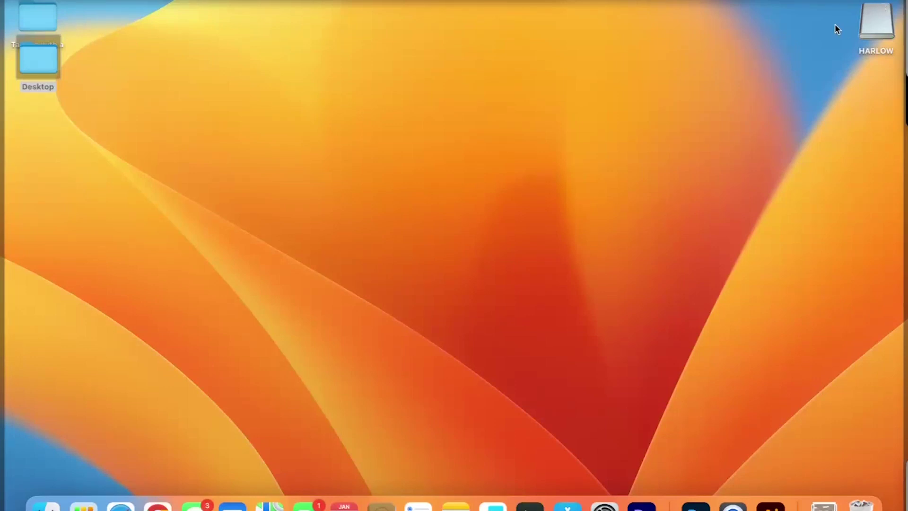
# Step: Create a new folder on the desktop and name it Talking with my Ghost
pyautogui.rightClick(804, 32)
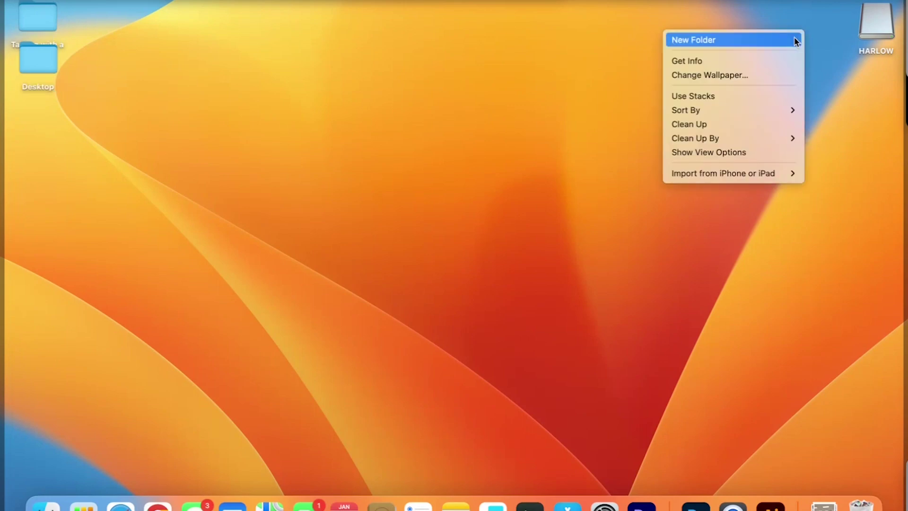
pyautogui.click(795, 40)
pyautogui.doubleClick(797, 63)
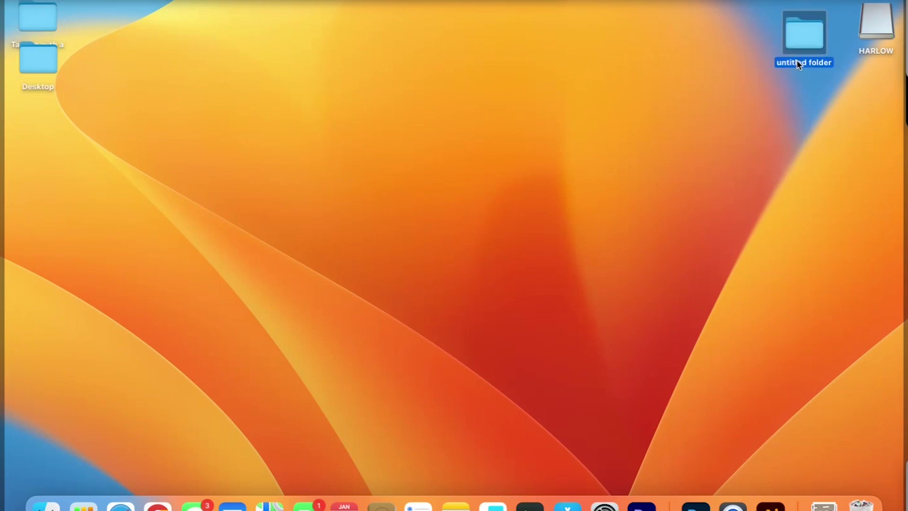
pyautogui.click(796, 62)
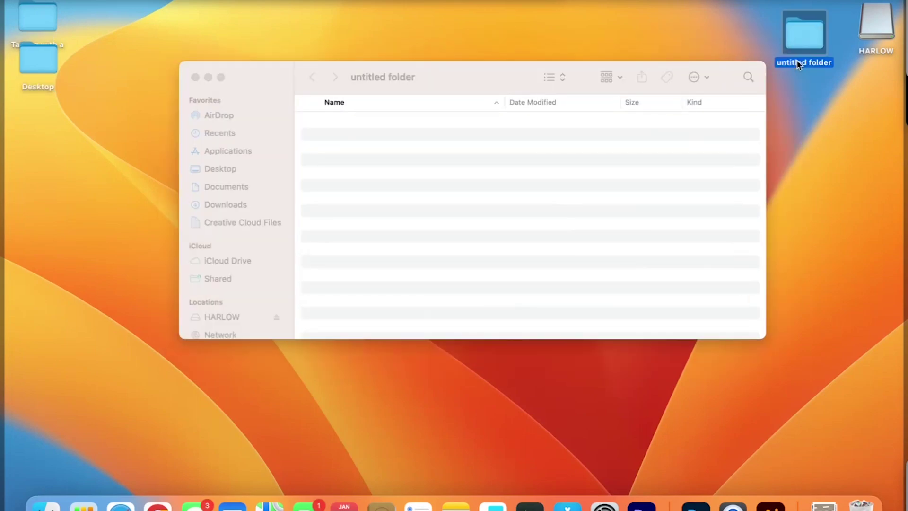
pyautogui.click(797, 61)
pyautogui.write('Talking with my Ghost')
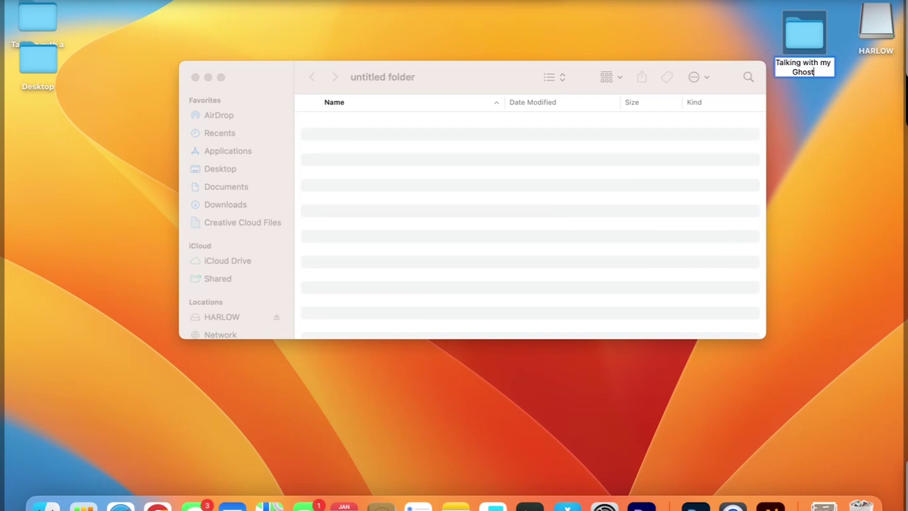
pyautogui.press('Return')
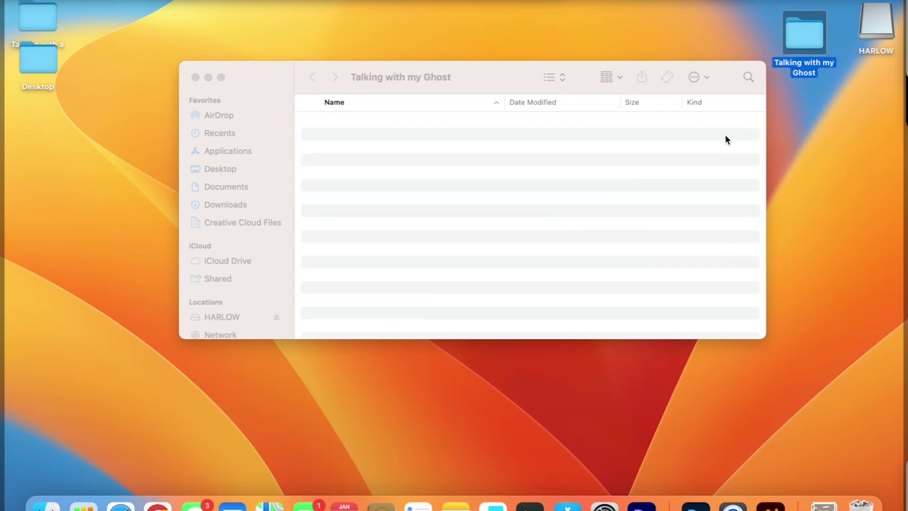
# Step: Copy MVI_9925.MP4 from the HARLOW drive's DCIM/110CANON folder into the Talking with my Ghost folder and eject the drive
pyautogui.doubleClick(873, 26)
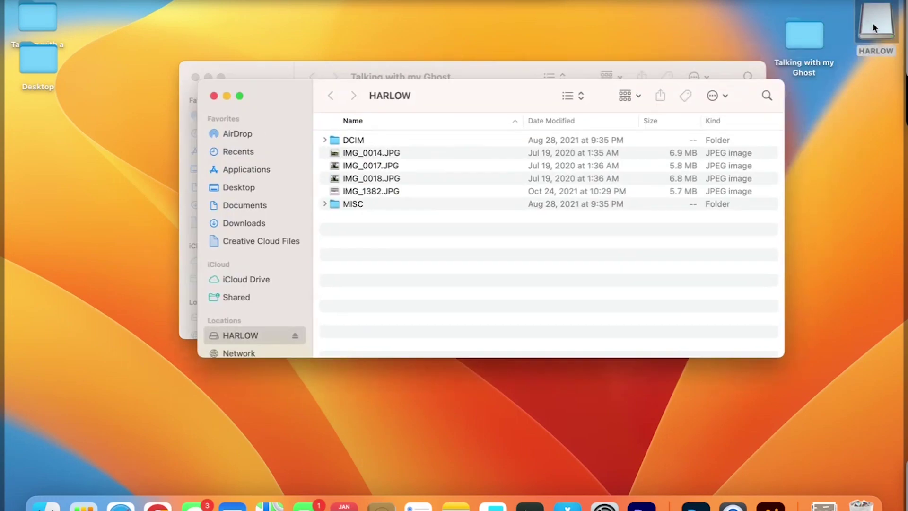
pyautogui.doubleClick(341, 140)
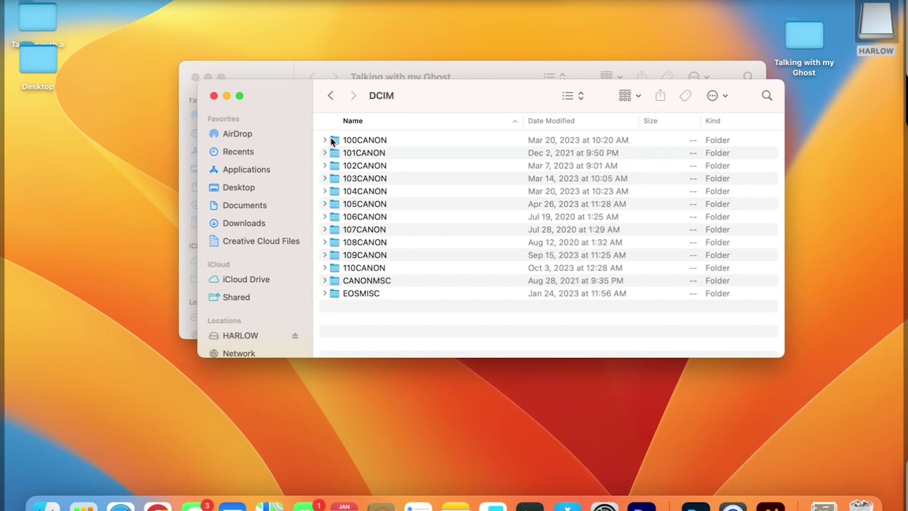
pyautogui.doubleClick(350, 268)
pyautogui.scroll(-20, 350, 272)
pyautogui.scroll(-20, 350, 272)
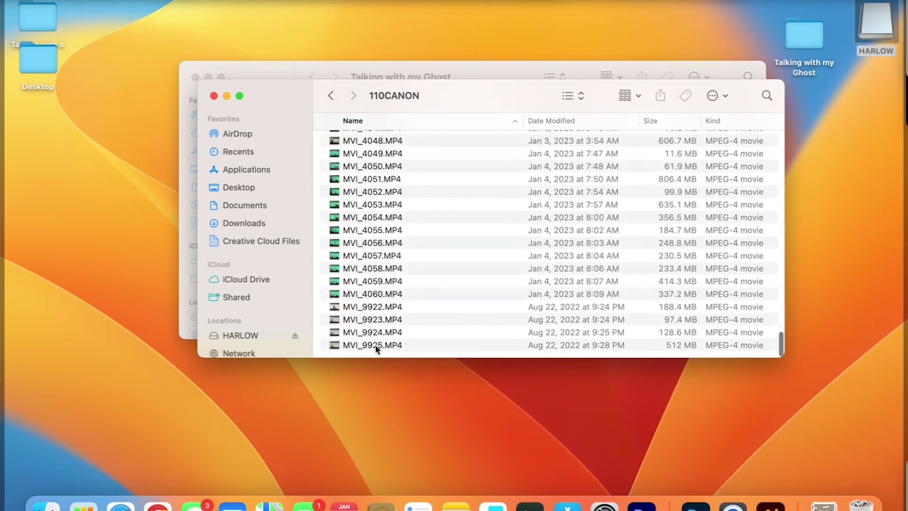
pyautogui.click(375, 345)
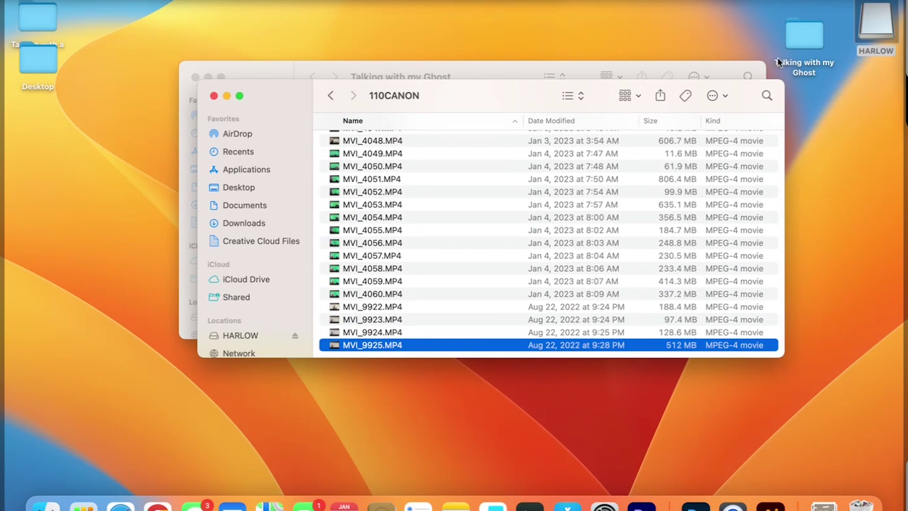
pyautogui.moveTo(559, 346); pyautogui.dragTo(814, 48)
pyautogui.doubleClick(812, 47)
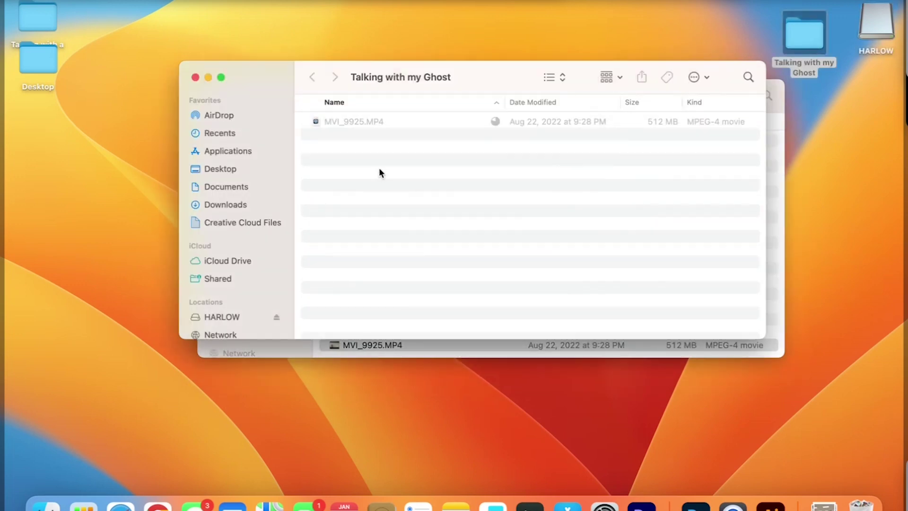
pyautogui.moveTo(876, 26); pyautogui.dragTo(844, 470)
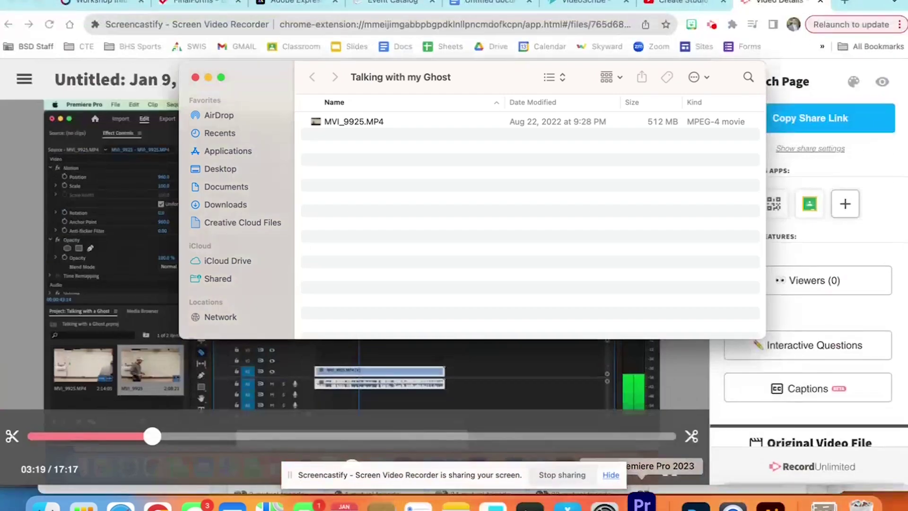
# Step: Switch to Premiere Pro and create a project named Talking with my Ghost, located in the desktop folder of the same name
pyautogui.click(637, 502)
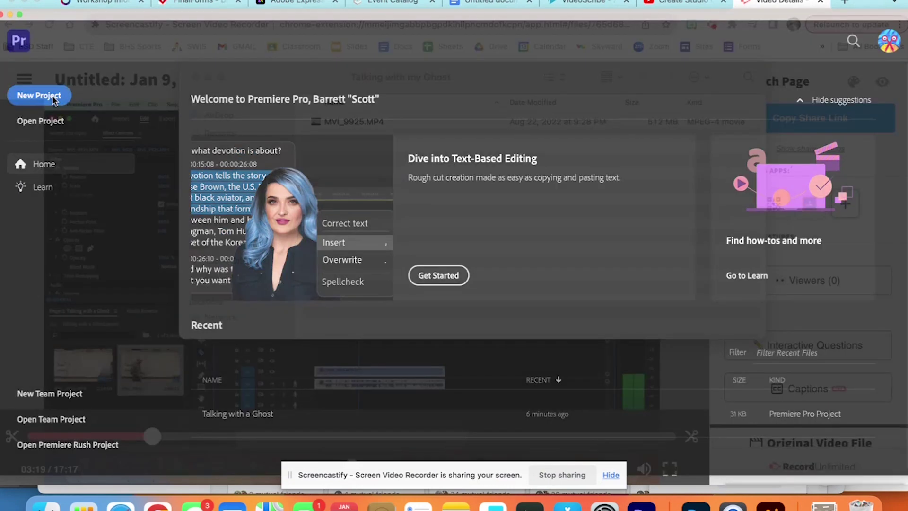
pyautogui.click(55, 98)
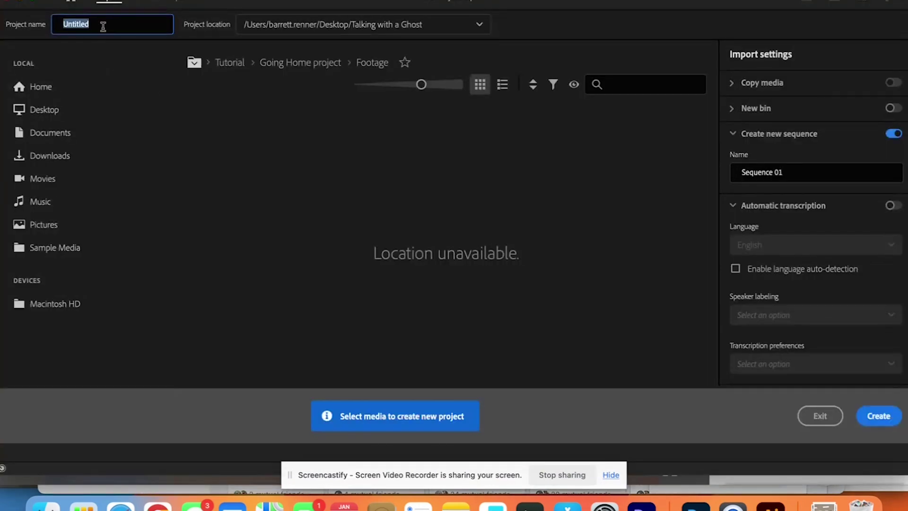
pyautogui.write('Talking with my Ghost')
pyautogui.click(319, 27)
pyautogui.click(278, 110)
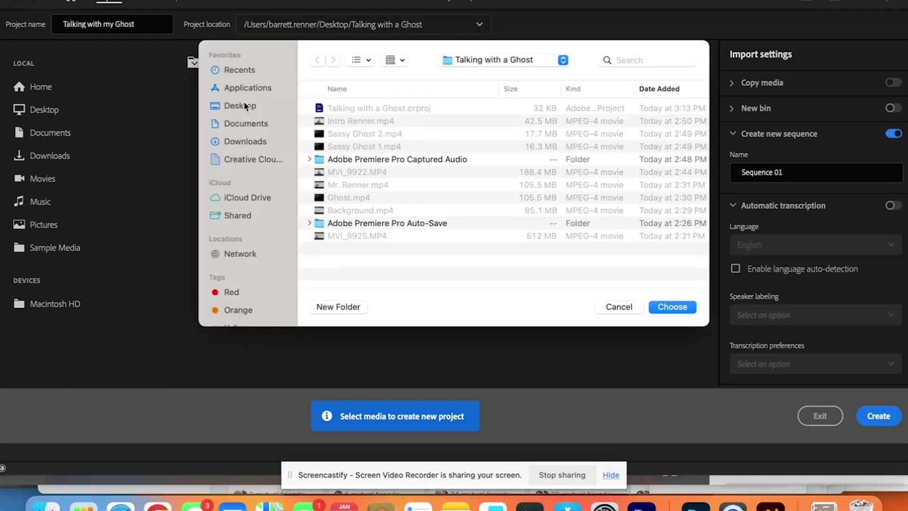
pyautogui.click(245, 105)
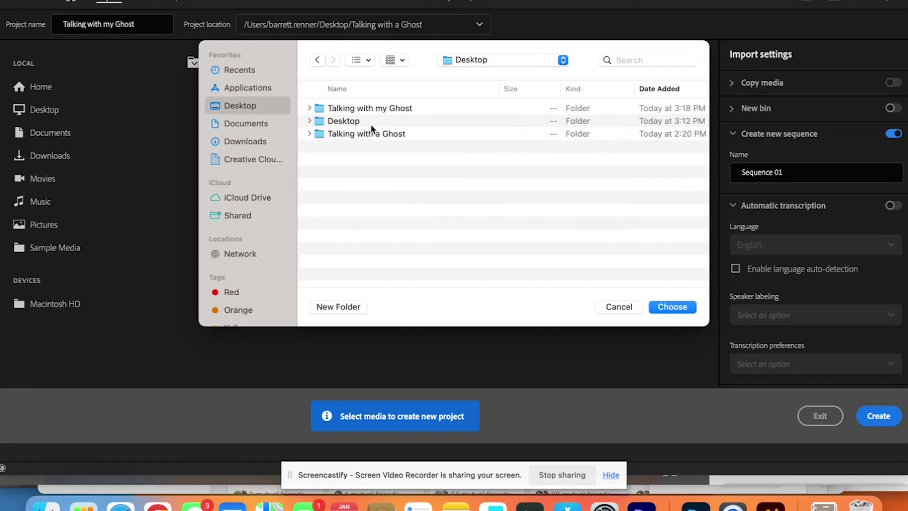
pyautogui.click(384, 109)
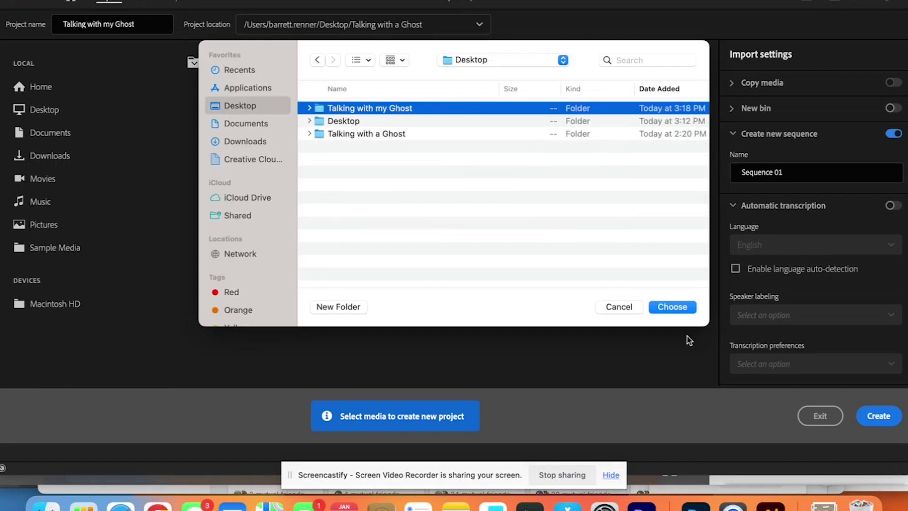
pyautogui.click(683, 307)
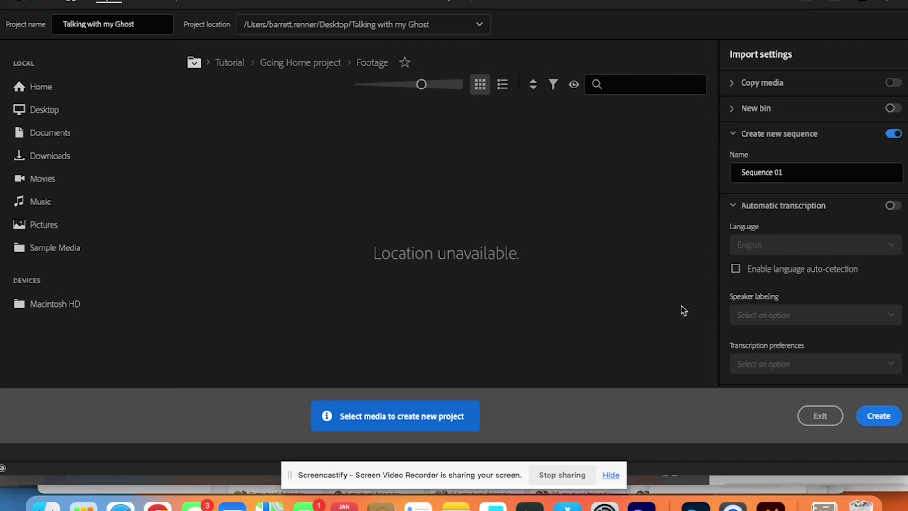
pyautogui.click(882, 421)
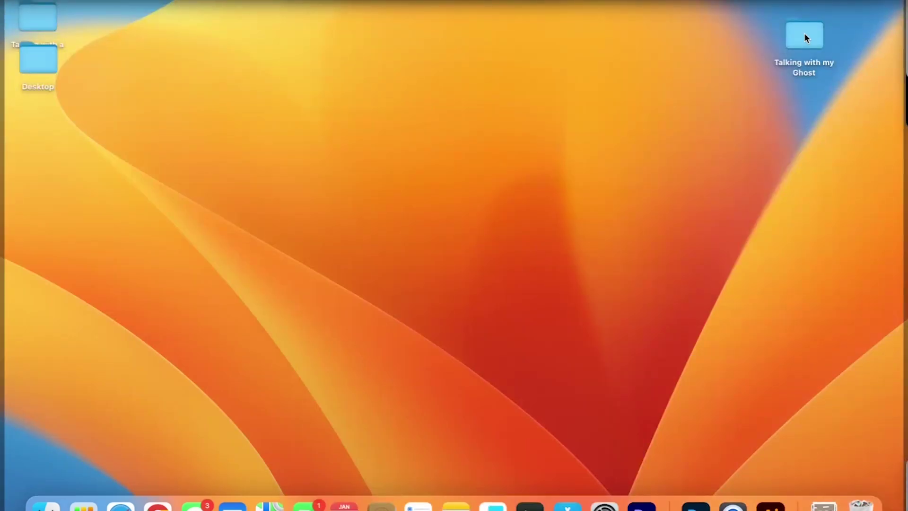
# Step: Check the contents of the desktop's Talking with my Ghost folder and return to the Premiere Pro project
pyautogui.doubleClick(805, 35)
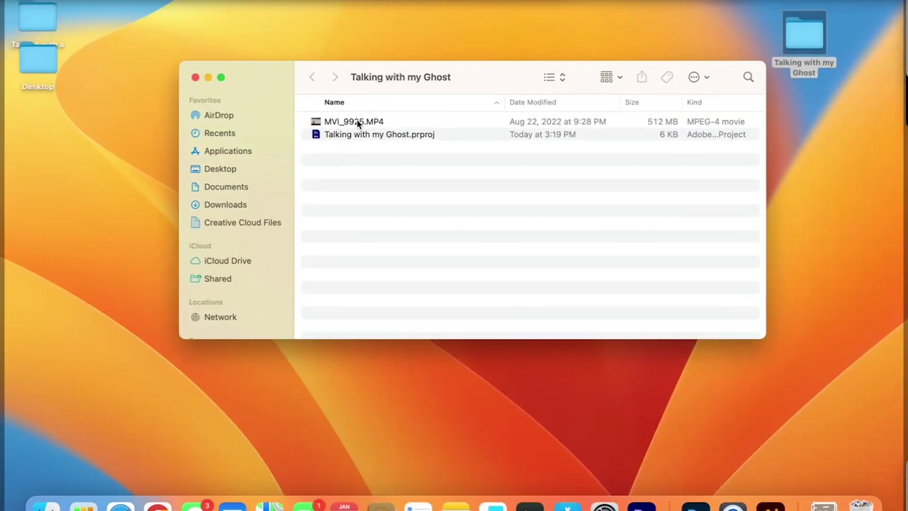
pyautogui.press('F11')
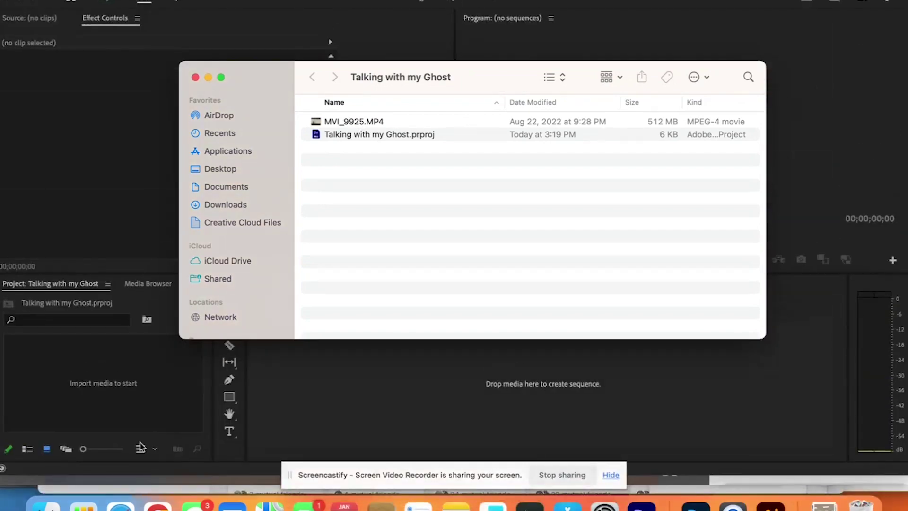
pyautogui.click(176, 416)
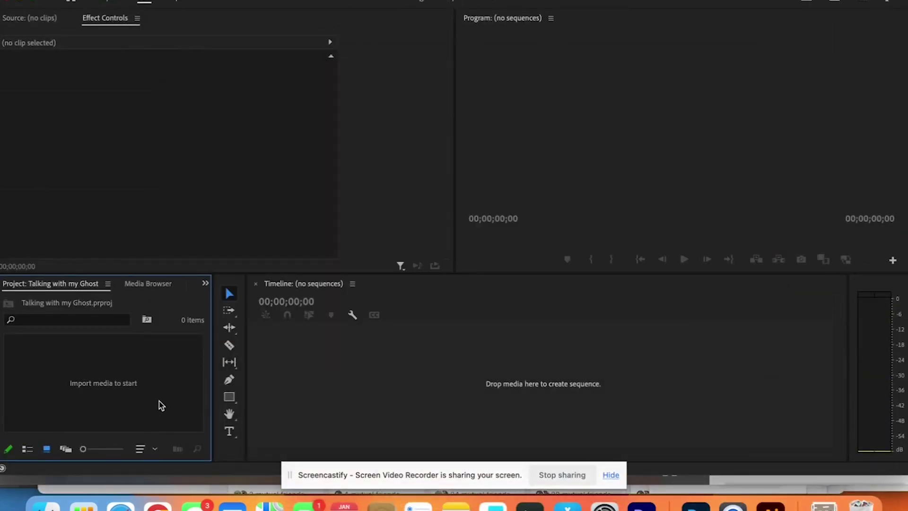
# Step: Import MVI_9925.MP4 from the Talking with my Ghost folder and create a timeline sequence from the clip
pyautogui.doubleClick(160, 403)
pyautogui.click(285, 105)
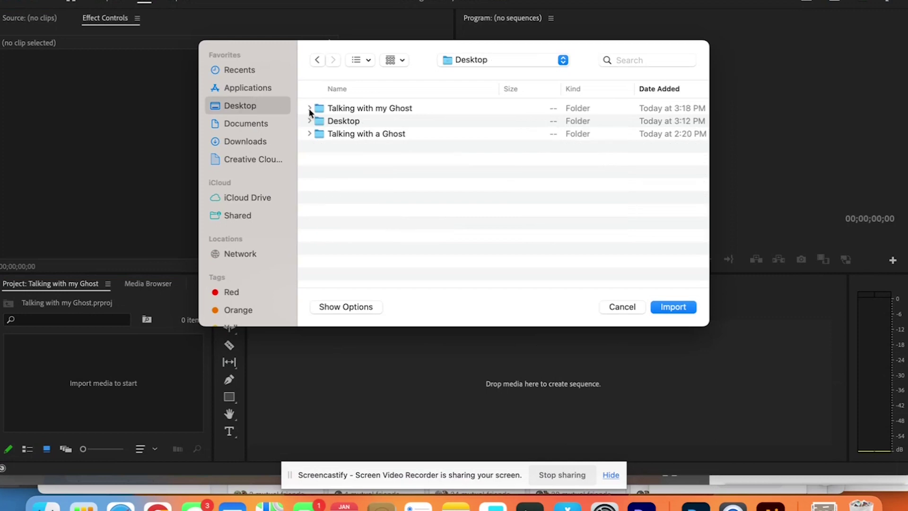
pyautogui.doubleClick(350, 108)
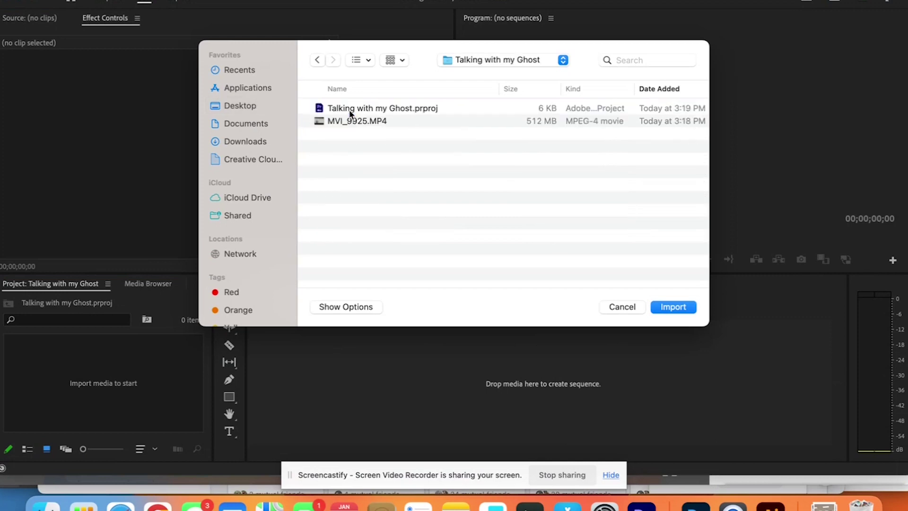
pyautogui.click(374, 122)
pyautogui.click(677, 307)
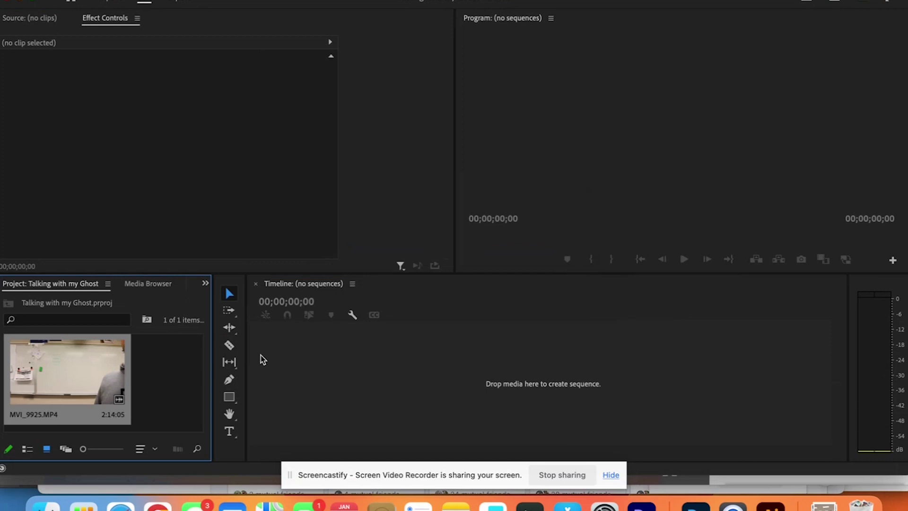
pyautogui.moveTo(60, 395); pyautogui.dragTo(275, 378)
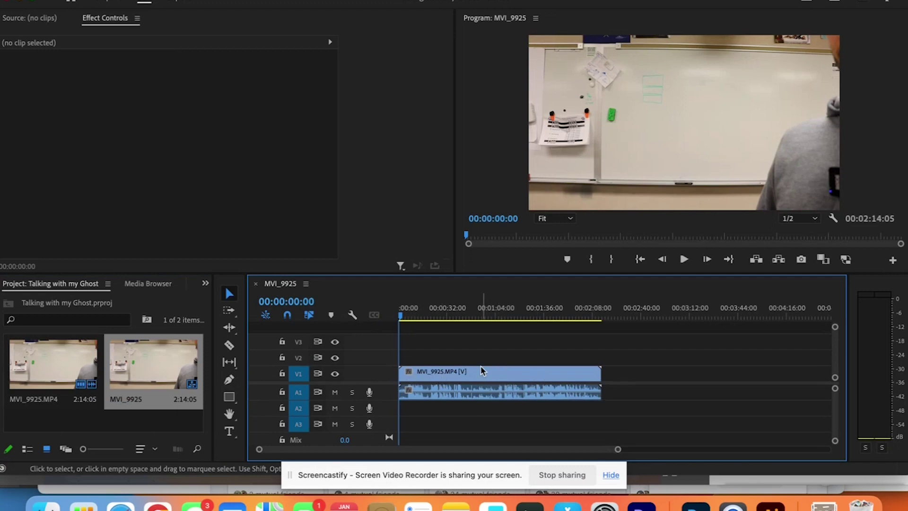
# Step: Scrub through the MVI_9925 sequence to examine the empty whiteboard shot and the actor's takes on both sides of the frame
pyautogui.click(484, 315)
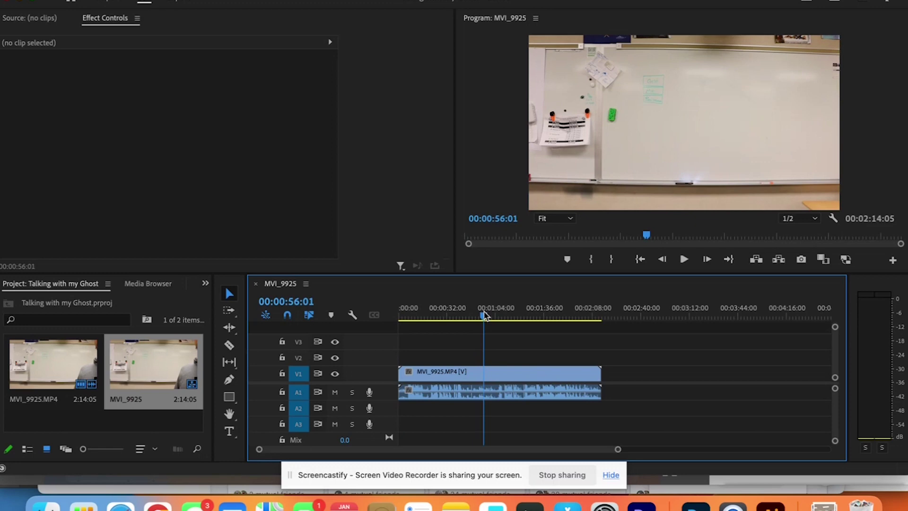
pyautogui.click(424, 316)
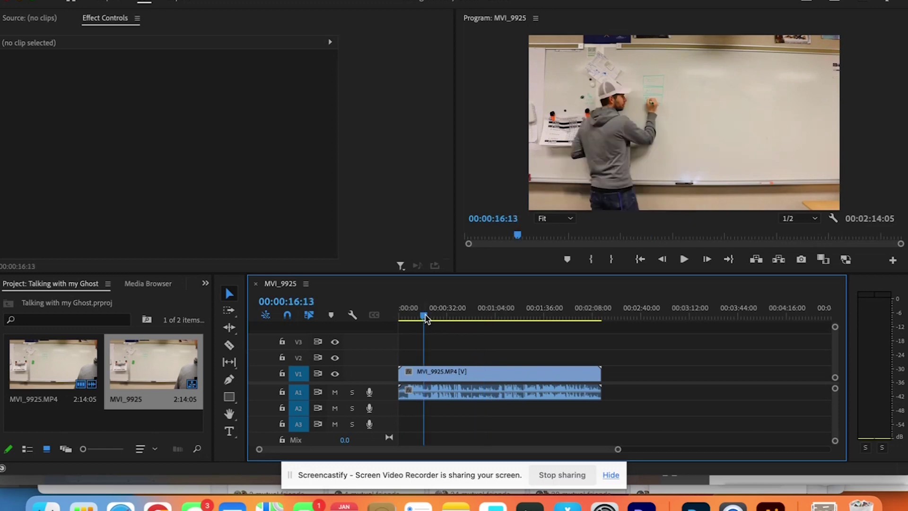
pyautogui.click(567, 316)
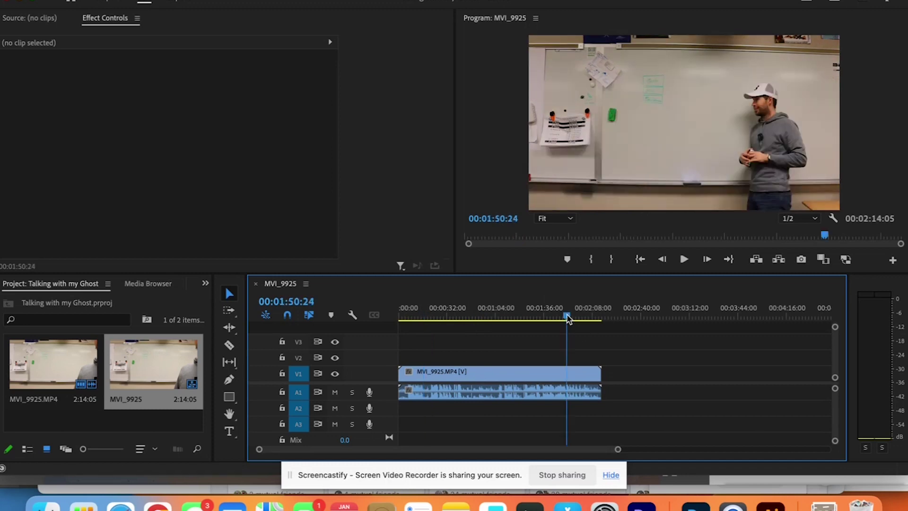
pyautogui.click(436, 318)
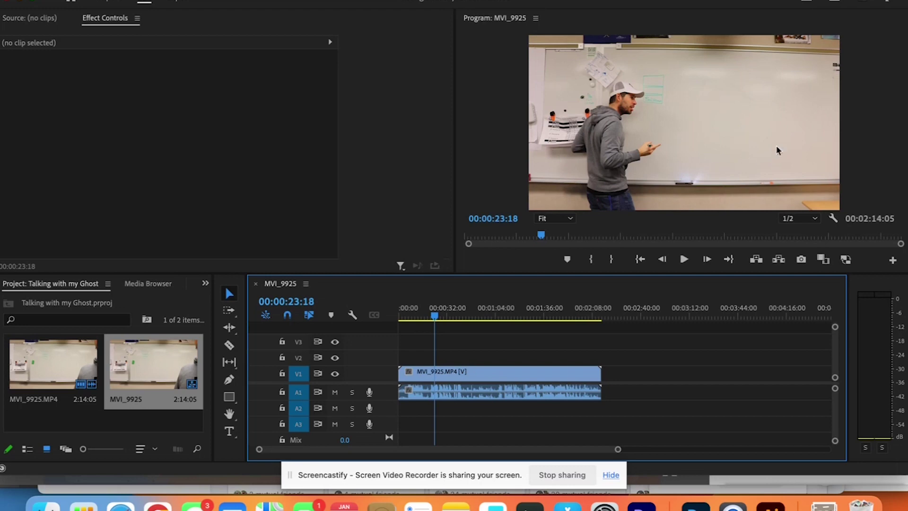
pyautogui.click(566, 318)
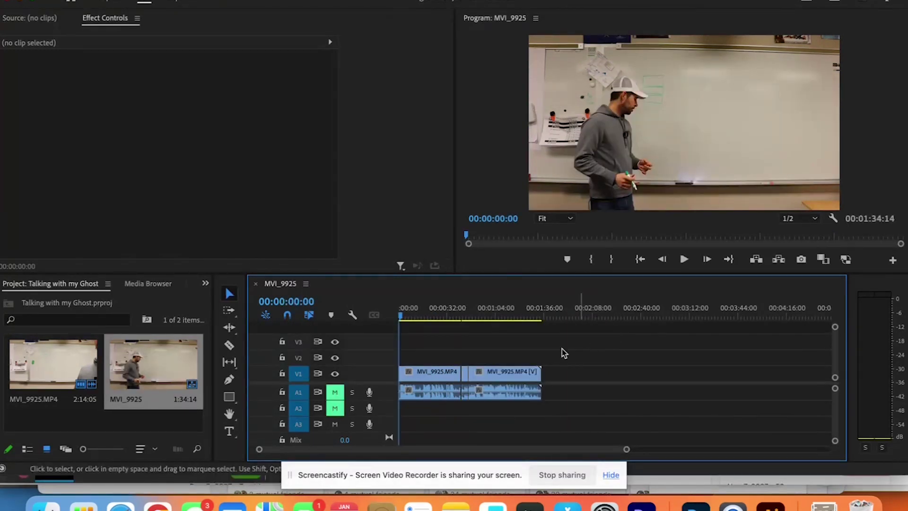
# Step: Move the short empty-whiteboard clip to V2/A2 and the last clip to V3/A3, both at the sequence start
pyautogui.click(498, 320)
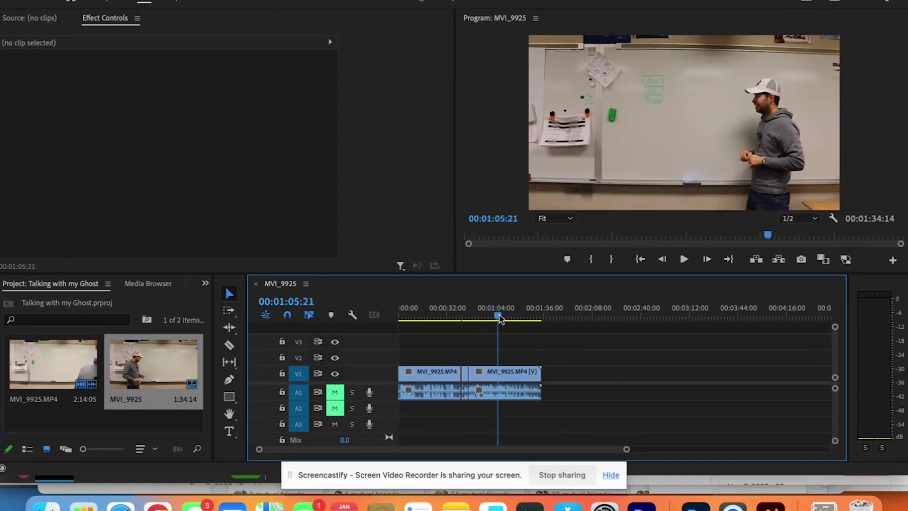
pyautogui.click(464, 320)
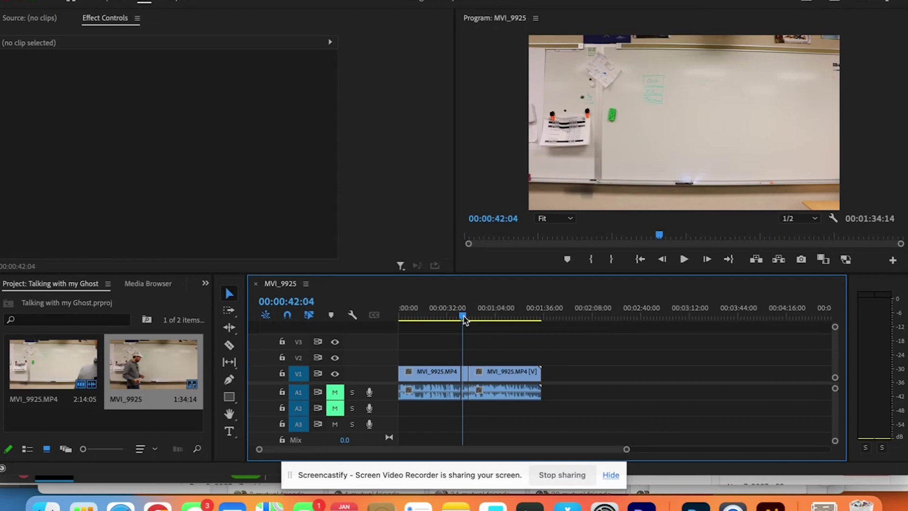
pyautogui.click(466, 379)
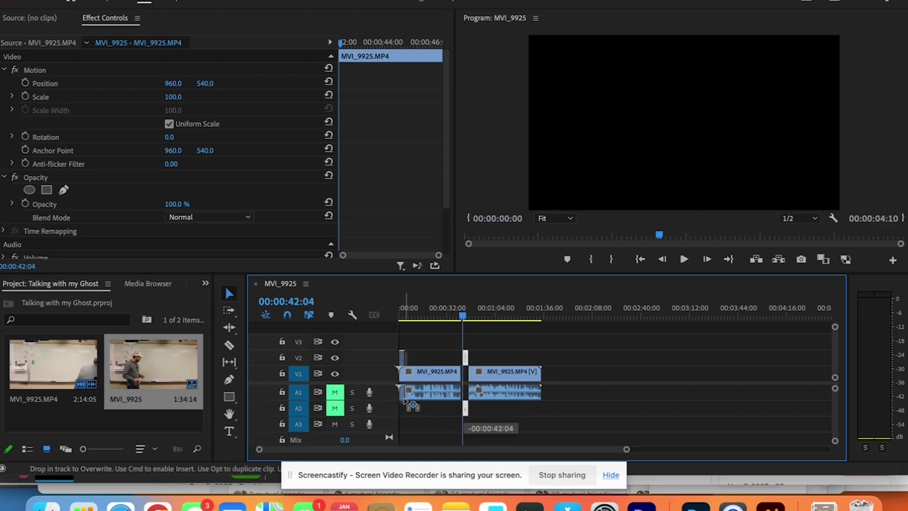
pyautogui.moveTo(520, 373); pyautogui.dragTo(428, 422)
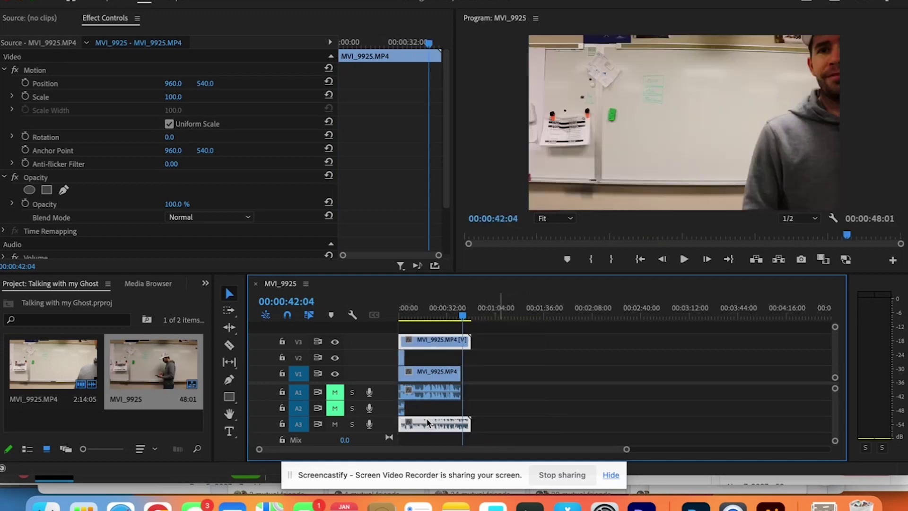
# Step: Hide video tracks V1 and V2 and move the playhead to 00:00:27:11 to preview the V3 clip
pyautogui.click(335, 373)
pyautogui.click(335, 358)
pyautogui.click(335, 392)
pyautogui.click(335, 394)
pyautogui.moveTo(449, 321); pyautogui.dragTo(442, 319)
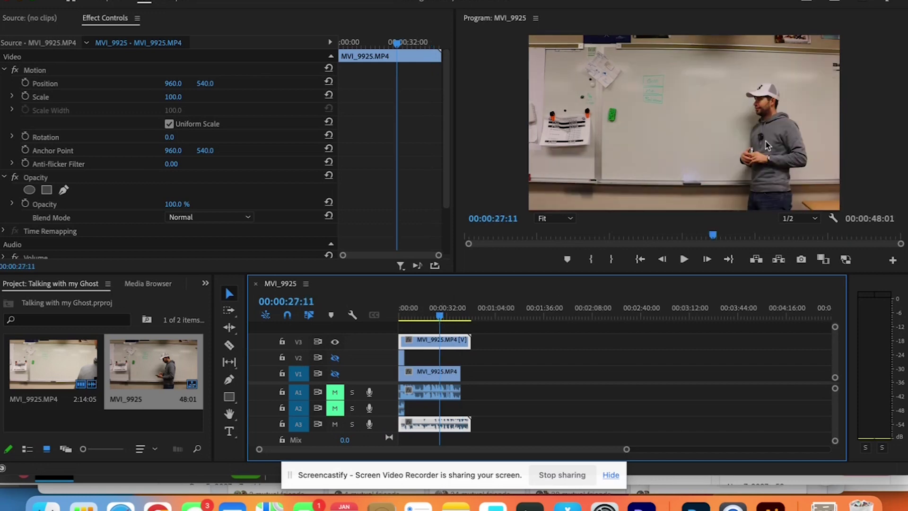
# Step: Export the V3 take as Ghost.mp4 into the Talking with my Ghost folder on the Desktop
pyautogui.click(175, 4)
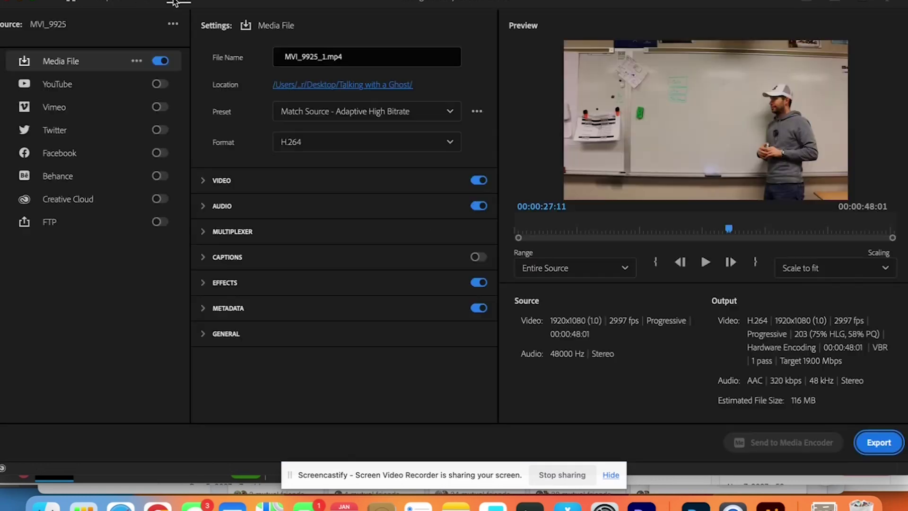
pyautogui.click(314, 86)
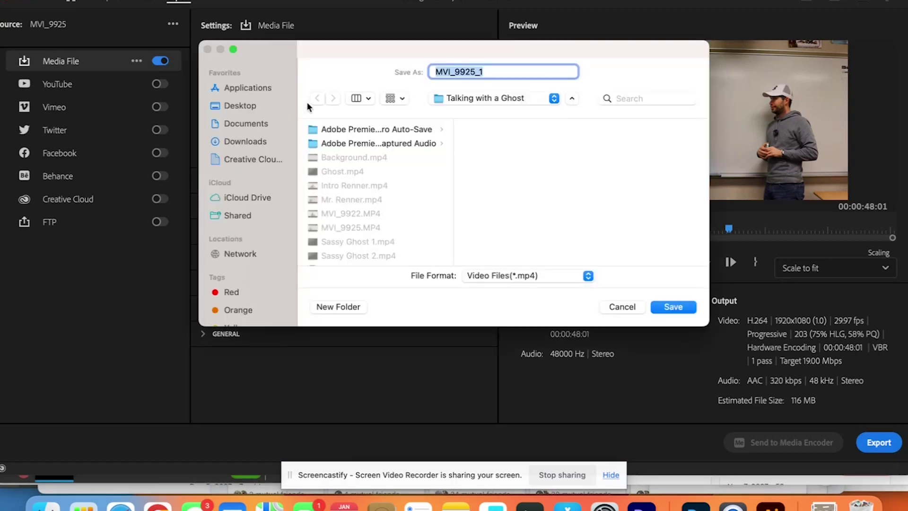
pyautogui.click(237, 106)
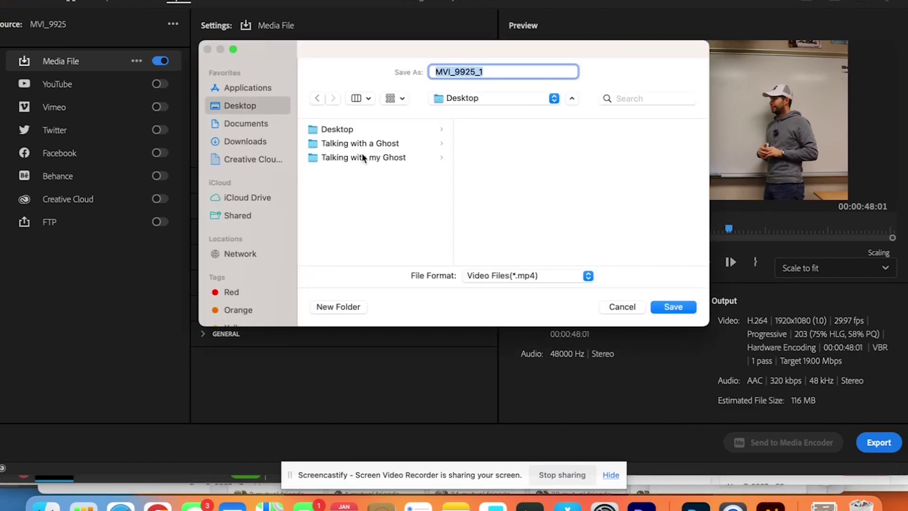
pyautogui.click(416, 157)
pyautogui.click(671, 307)
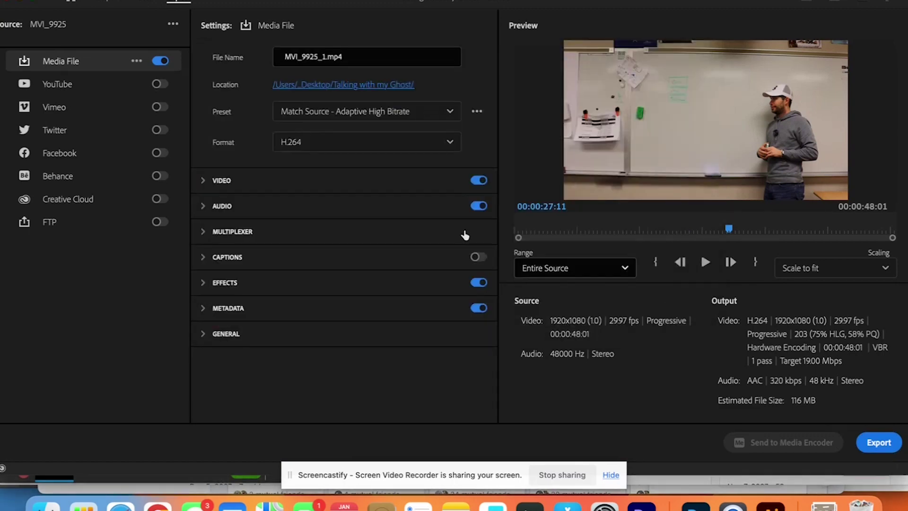
pyautogui.click(303, 54)
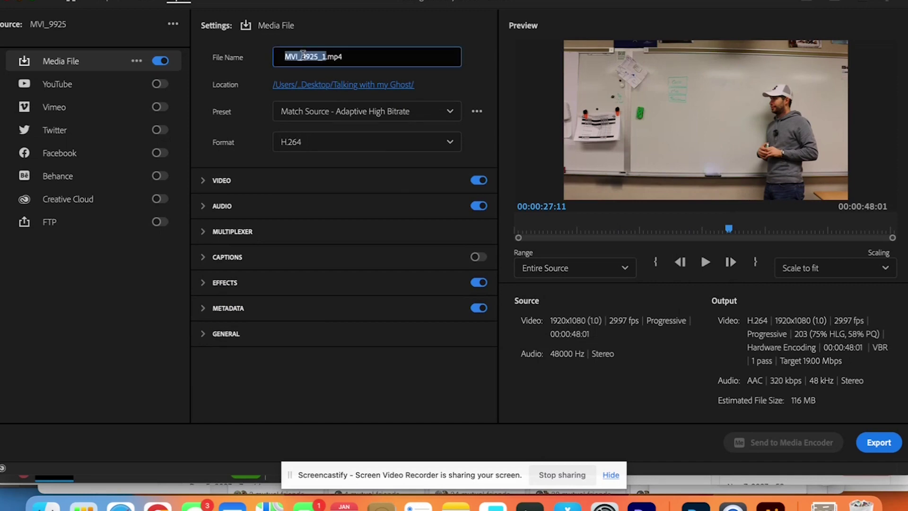
pyautogui.write('Ghost')
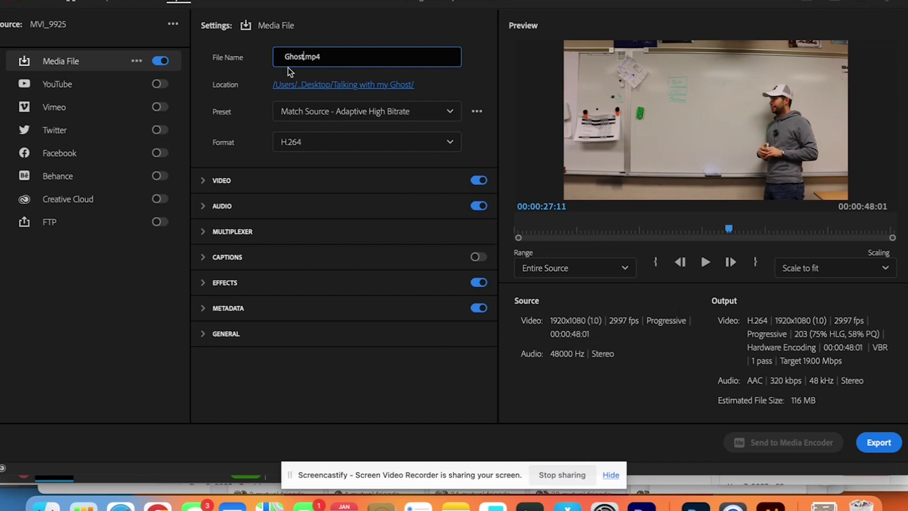
pyautogui.click(878, 442)
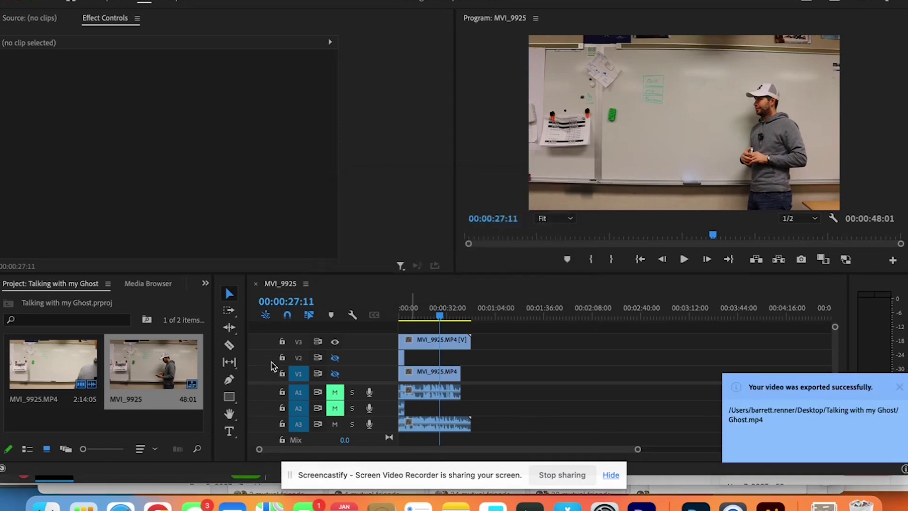
# Step: Hide V3, show V2, unmute A2, mute A3, and move the playhead to 00:00:01:21 on the empty-whiteboard clip
pyautogui.click(335, 341)
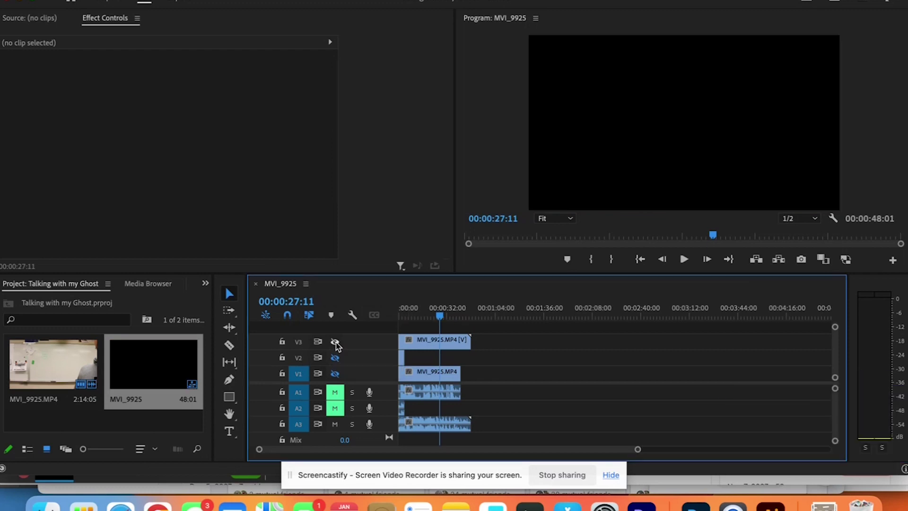
pyautogui.click(335, 358)
pyautogui.click(335, 410)
pyautogui.click(335, 425)
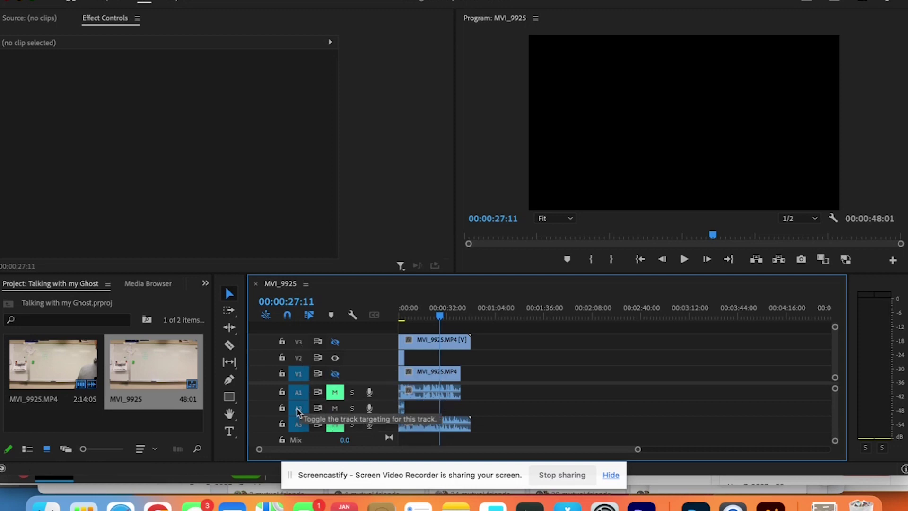
pyautogui.click(402, 316)
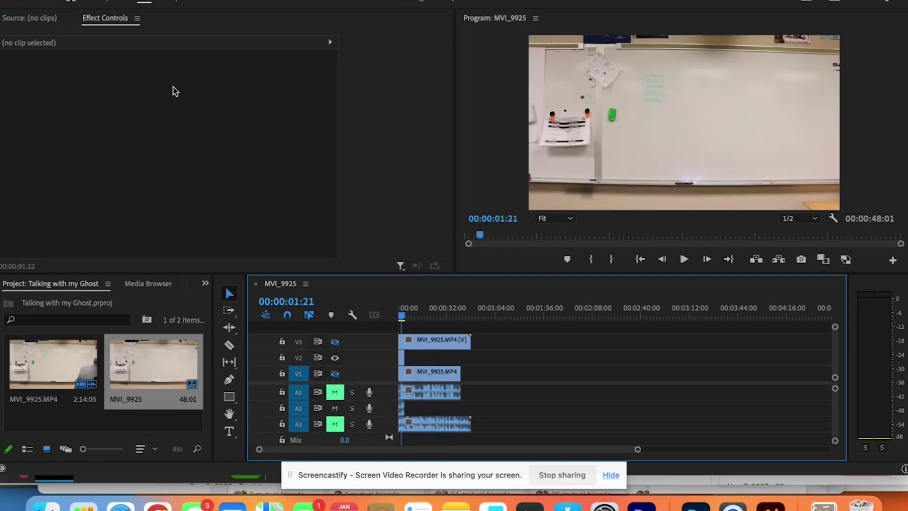
# Step: Export the empty-whiteboard clip as Background.mp4 into the Talking with my Ghost folder
pyautogui.click(179, 1)
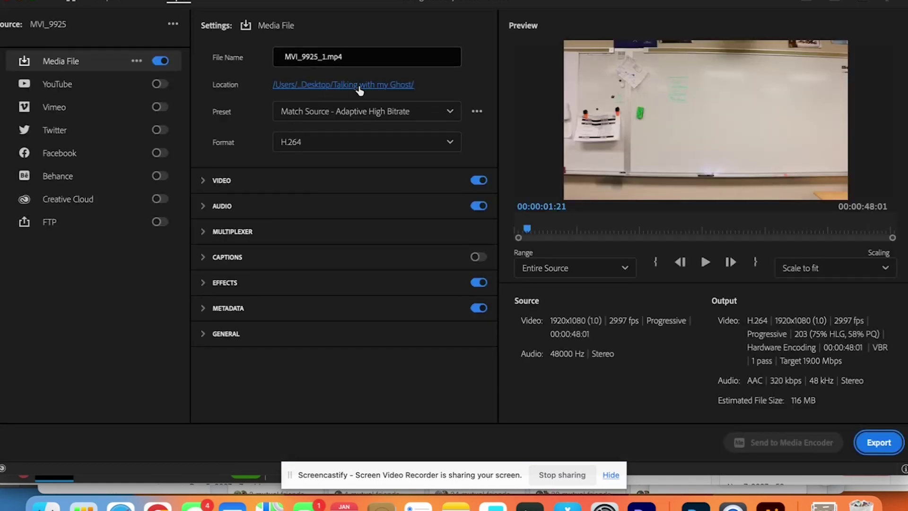
pyautogui.click(309, 54)
pyautogui.write('Background')
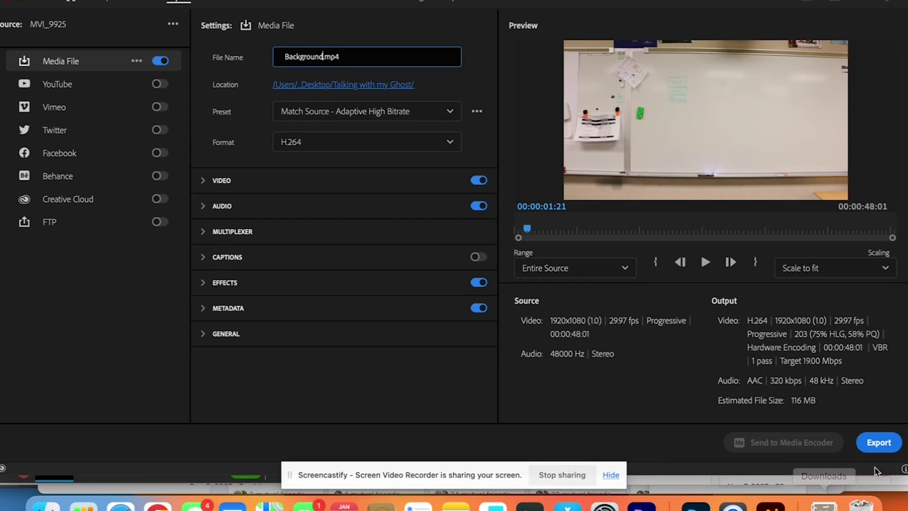
pyautogui.click(879, 443)
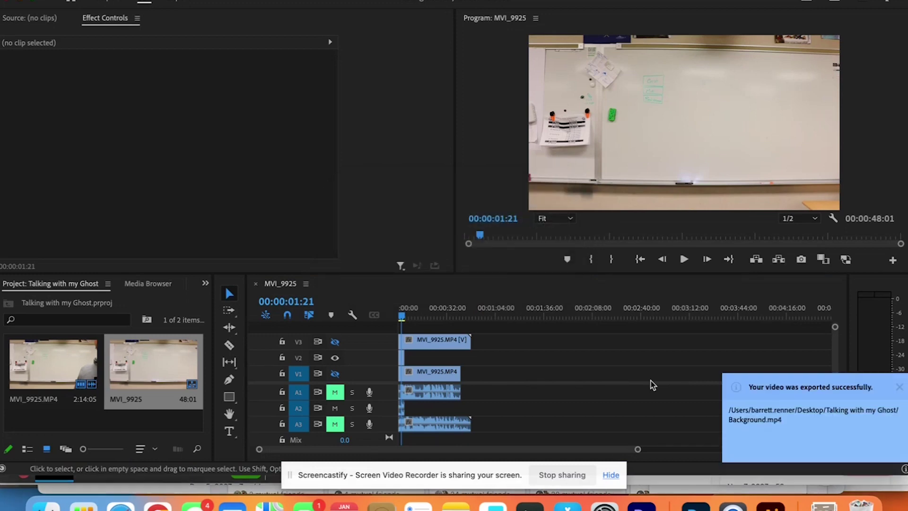
# Step: Make V1 the only visible video track, unmute A1 and mute A2
pyautogui.click(335, 374)
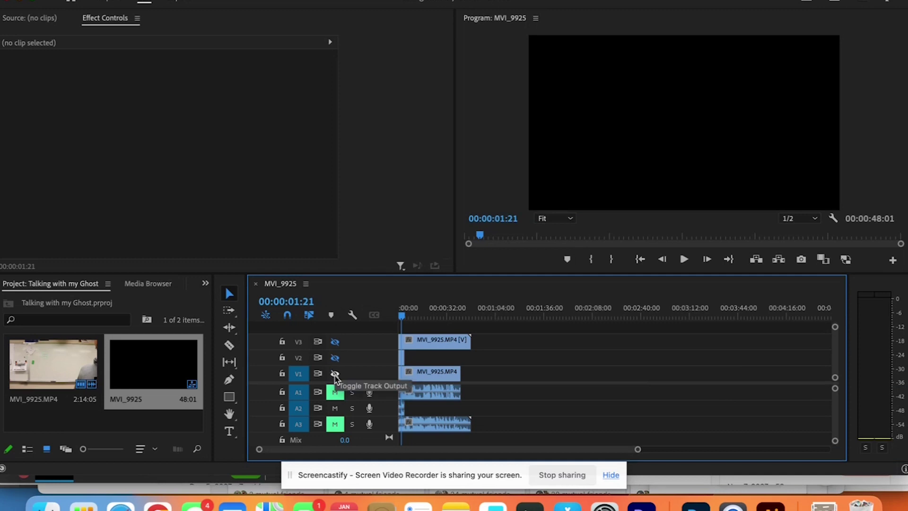
pyautogui.click(336, 394)
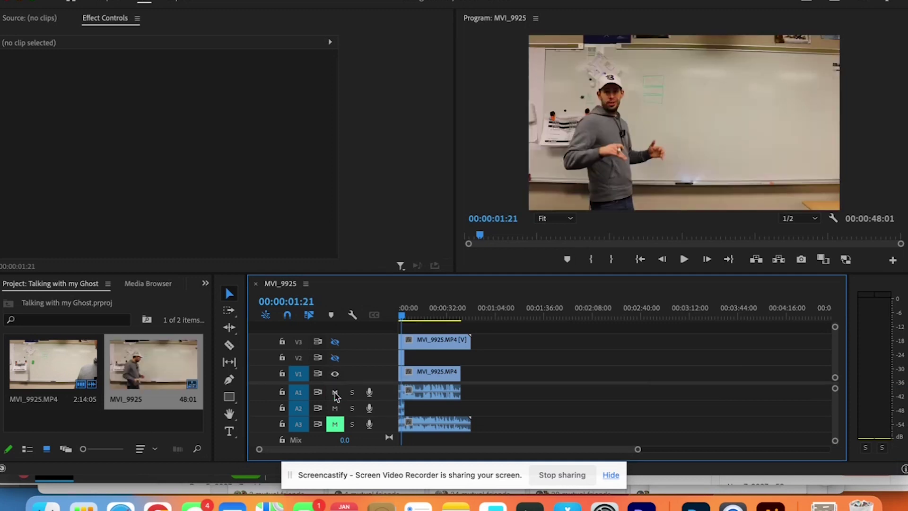
pyautogui.click(336, 410)
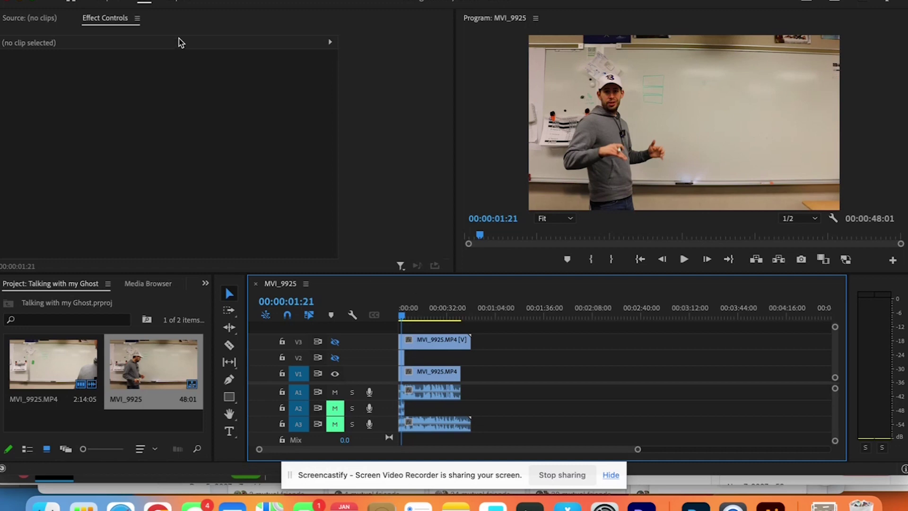
# Step: Export the V1 take into the Talking with my Ghost folder as an MP4 named after the actor
pyautogui.click(179, 2)
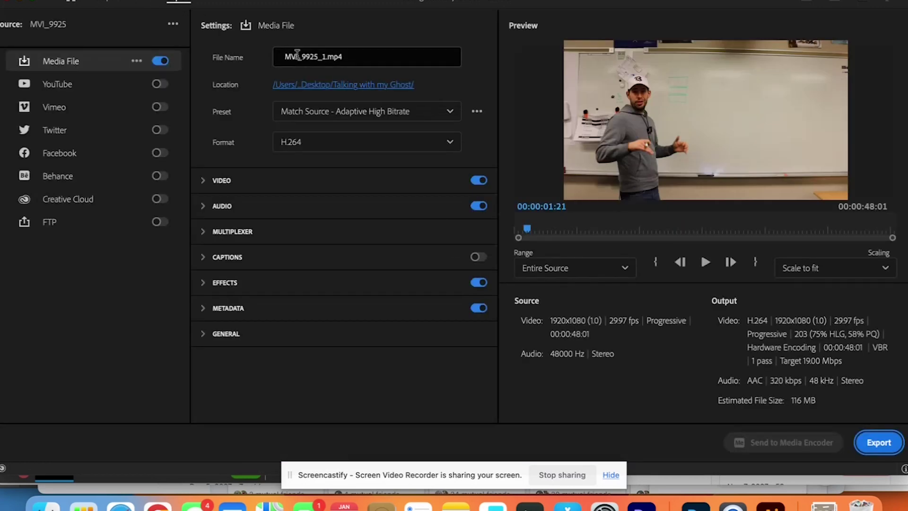
pyautogui.click(316, 57)
pyautogui.doubleClick(316, 56)
pyautogui.write('Mr. Renne')
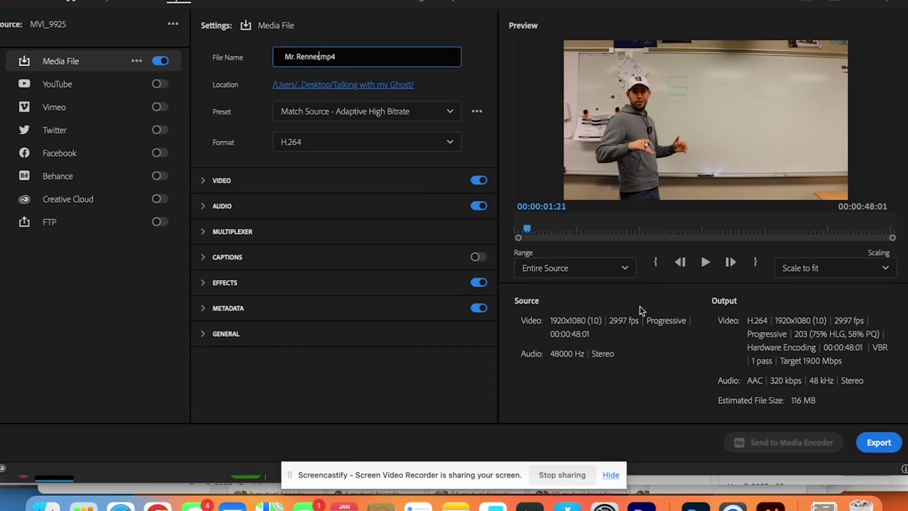
pyautogui.click(880, 445)
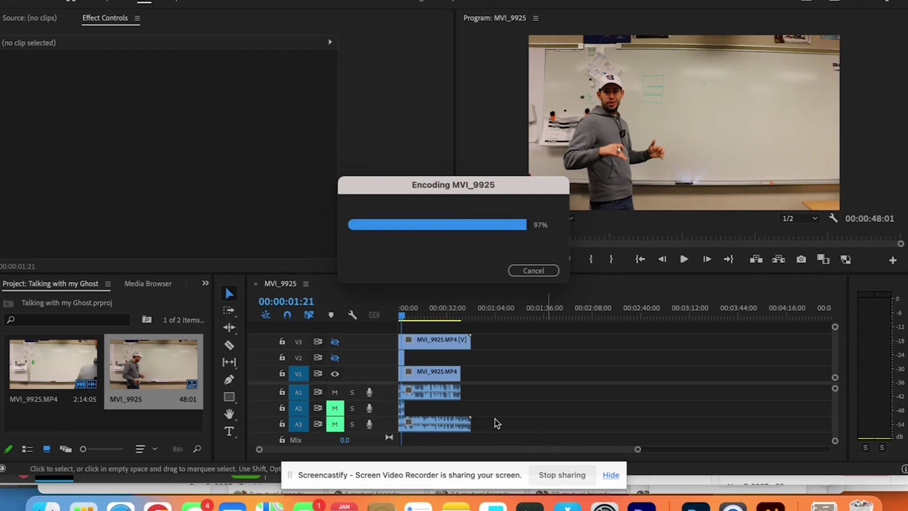
# Step: Clear all clips from the MVI_9925 timeline and import the three exported MP4 files from the Talking with my Ghost folder
pyautogui.moveTo(492, 432); pyautogui.dragTo(401, 324)
pyautogui.press('Delete')
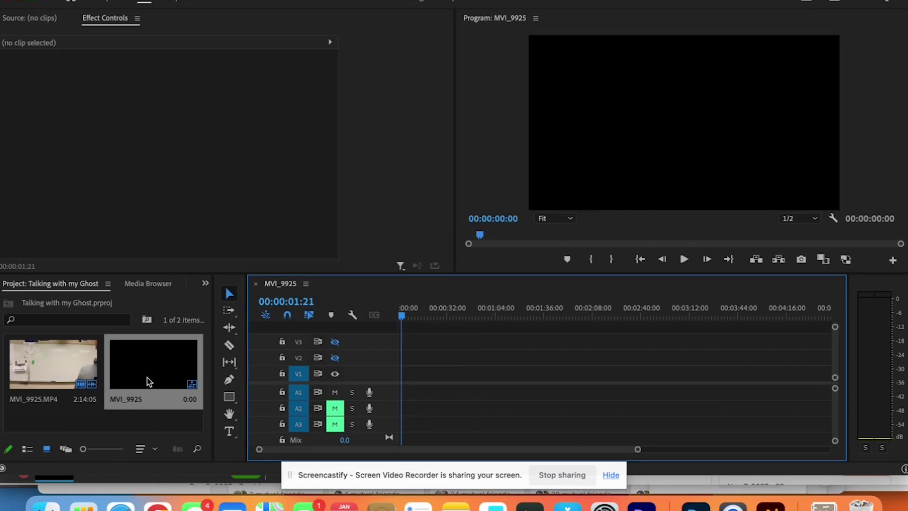
pyautogui.doubleClick(118, 422)
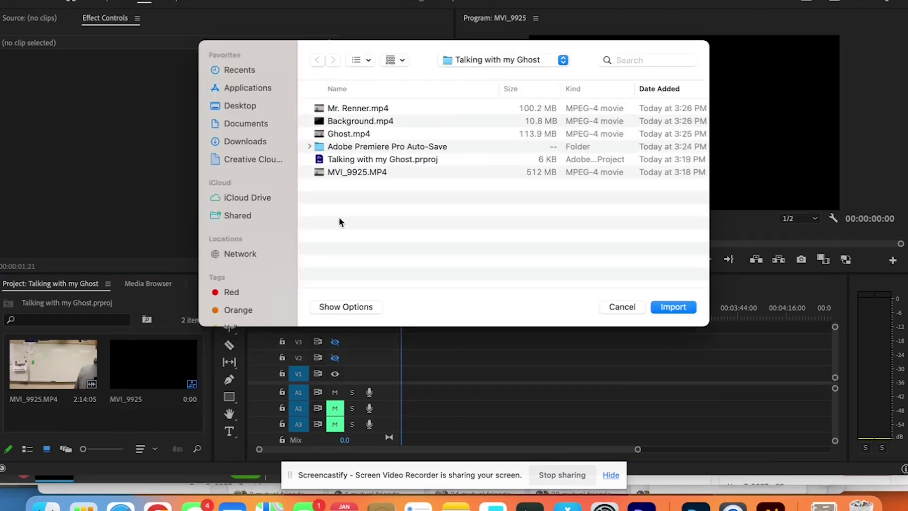
pyautogui.click(356, 107)
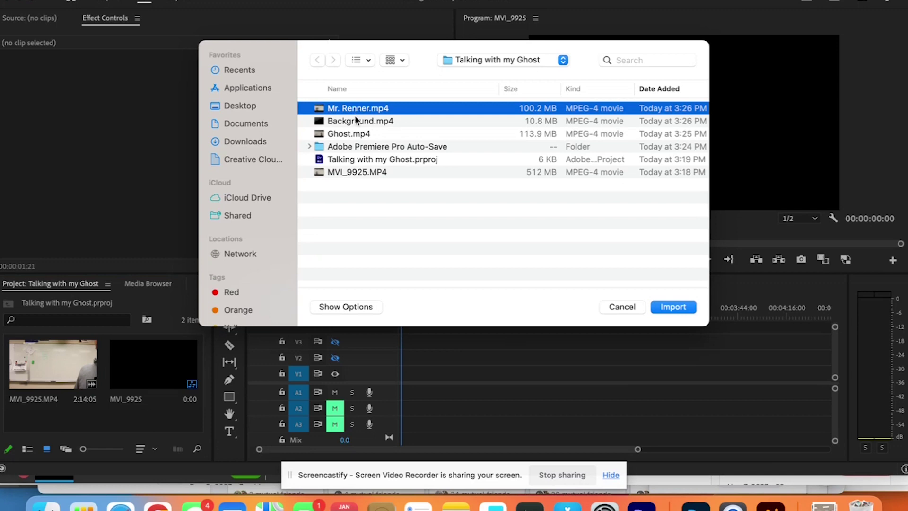
pyautogui.keyDown('super'); pyautogui.click(351, 134); pyautogui.keyUp('super')
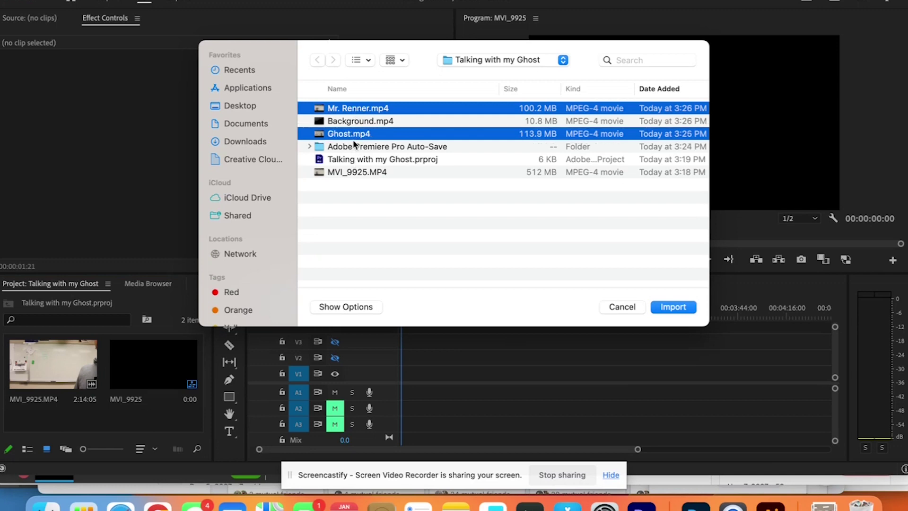
pyautogui.keyDown('super'); pyautogui.click(362, 124); pyautogui.keyUp('super')
pyautogui.click(684, 309)
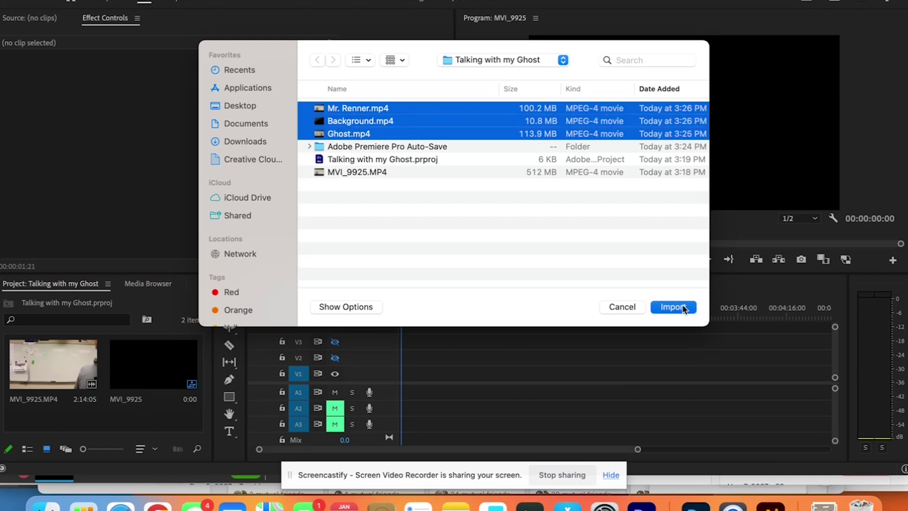
# Step: Place the three imported clips on V1/A1 from the sequence start, show V2 and V3, and unmute A2 and A3
pyautogui.moveTo(129, 349); pyautogui.dragTo(459, 382)
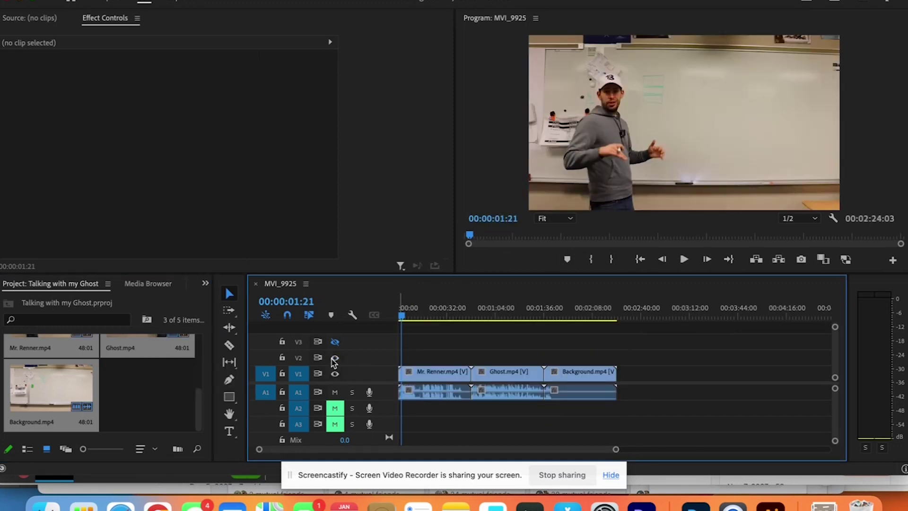
pyautogui.click(335, 407)
pyautogui.click(335, 423)
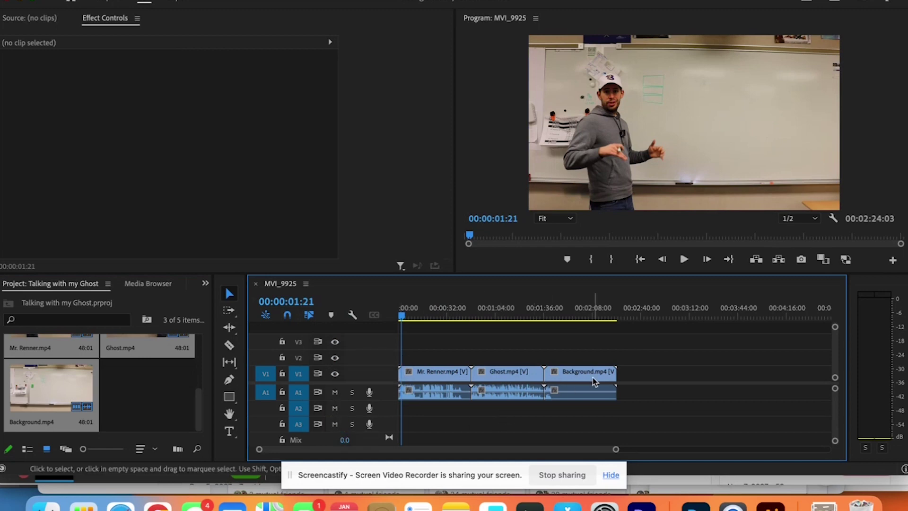
# Step: Stack the clips at the sequence start with Ghost.mp4 on V3/A3, the actor's take on V2/A2 and Background.mp4 on V1/A1
pyautogui.click(511, 373)
pyautogui.moveTo(511, 373); pyautogui.dragTo(505, 424)
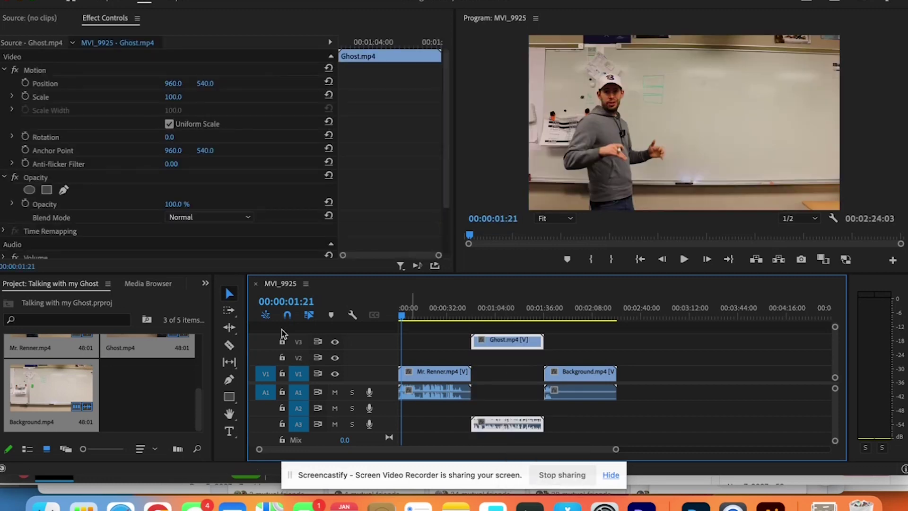
pyautogui.moveTo(433, 377); pyautogui.dragTo(434, 357)
pyautogui.moveTo(434, 397); pyautogui.dragTo(434, 408)
pyautogui.click(567, 381)
pyautogui.moveTo(567, 382); pyautogui.dragTo(425, 382)
pyautogui.moveTo(497, 344); pyautogui.dragTo(424, 343)
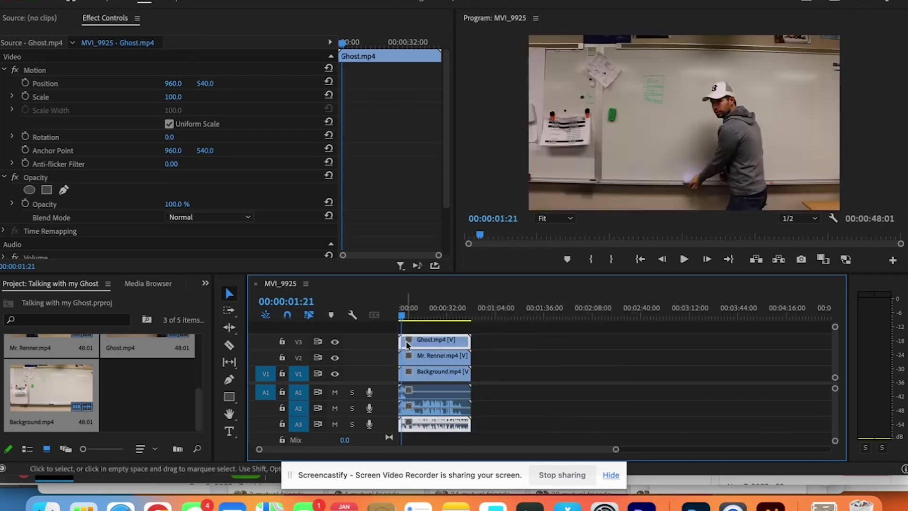
# Step: Unlink Background.mp4 on V1 from its audio and delete the audio clip on A1
pyautogui.click(445, 380)
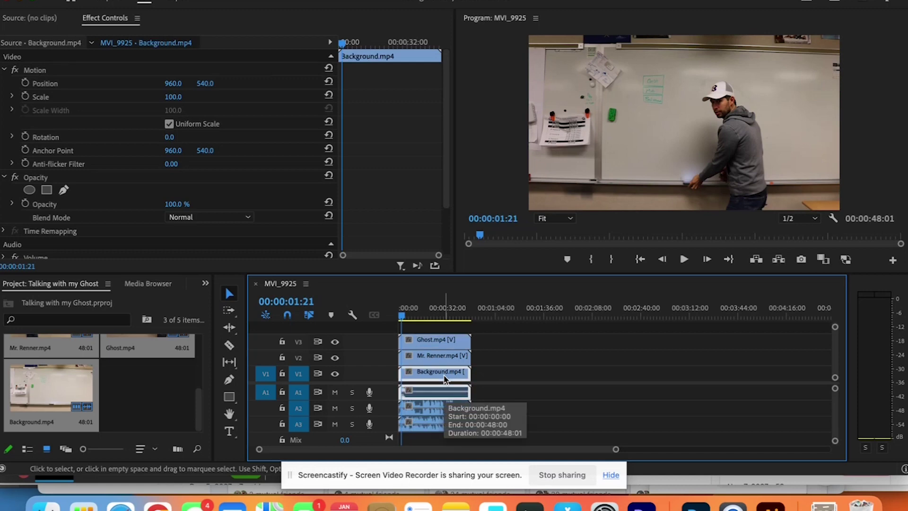
pyautogui.press('super+l')
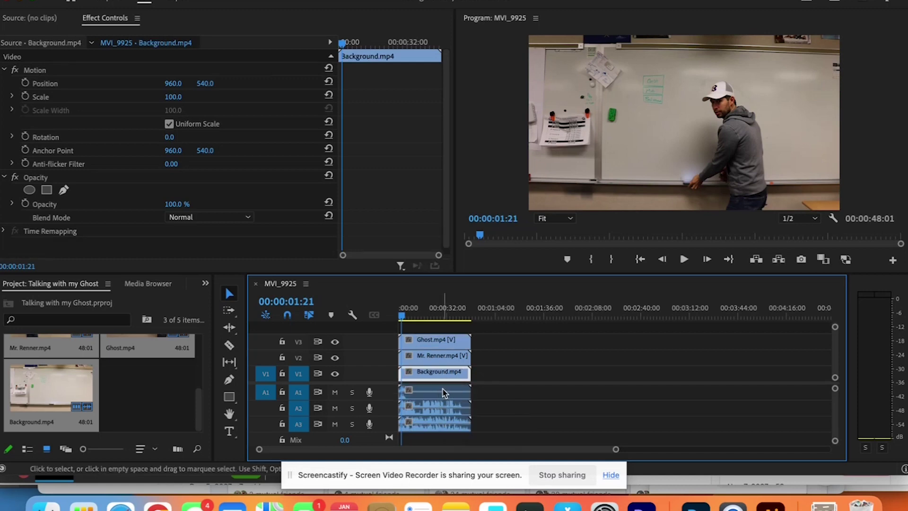
pyautogui.click(445, 393)
pyautogui.press('Delete')
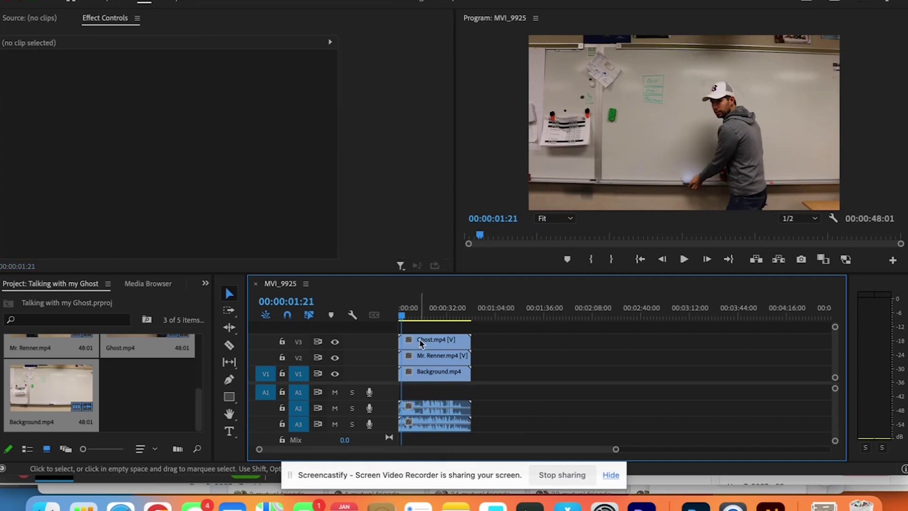
# Step: Hide V2 and V3, mute A2 and A3, and move the playhead to 00:00:04:10 on Background.mp4
pyautogui.moveTo(402, 315); pyautogui.dragTo(417, 319)
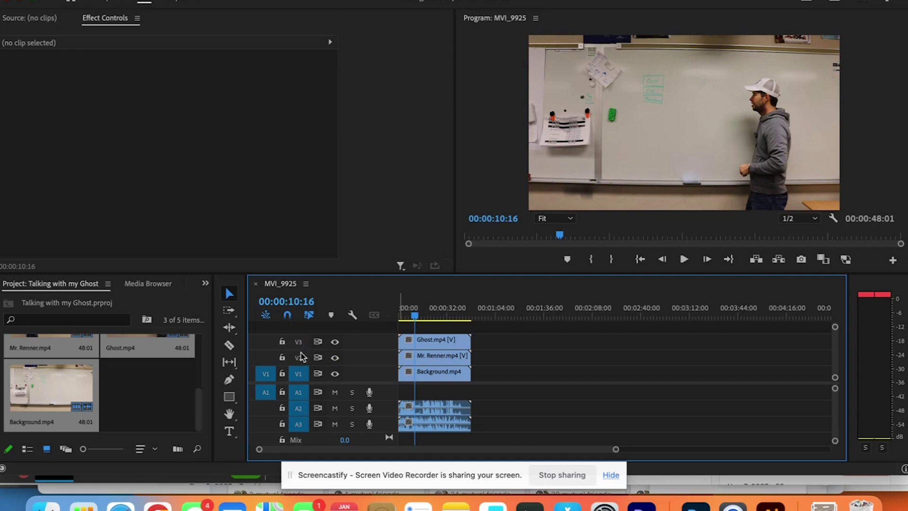
pyautogui.click(335, 342)
pyautogui.click(335, 358)
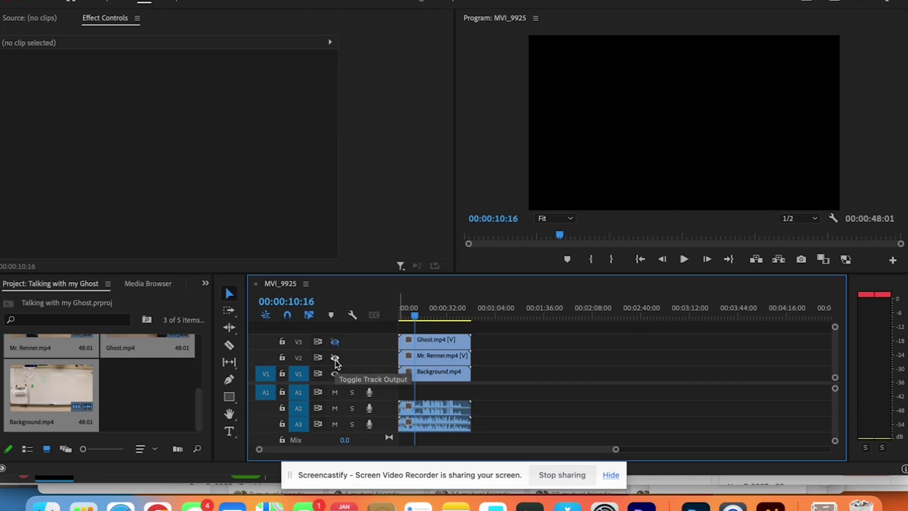
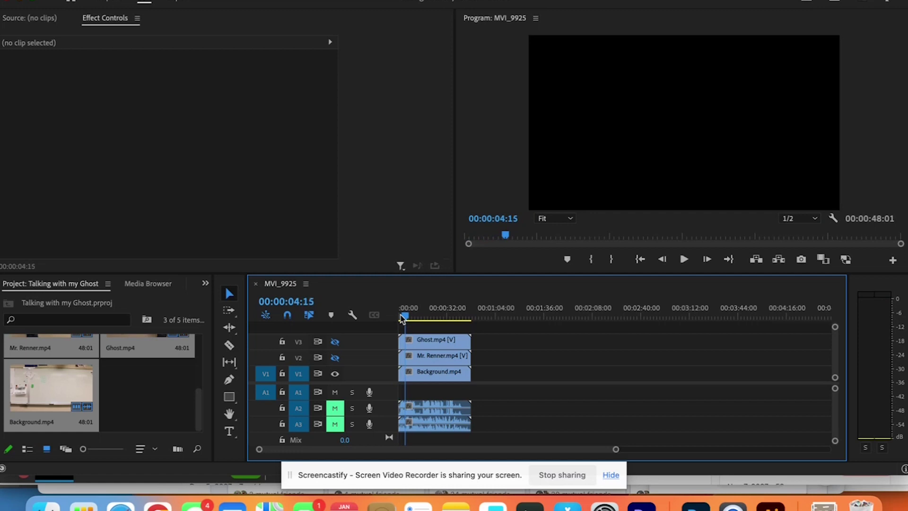
pyautogui.press('Left')
pyautogui.press('Left')
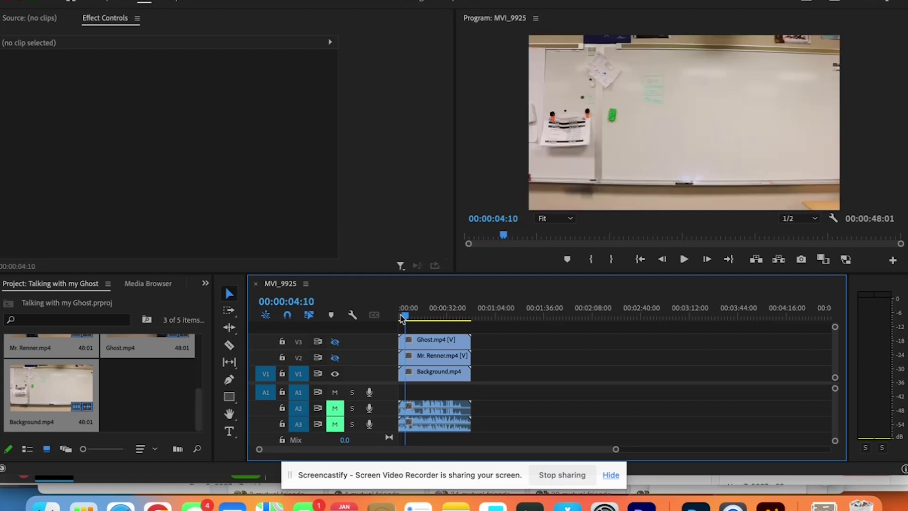
# Step: Cut Background.mp4 on V1 at 00:00:04:10 and delete the part after the cut
pyautogui.press('c')
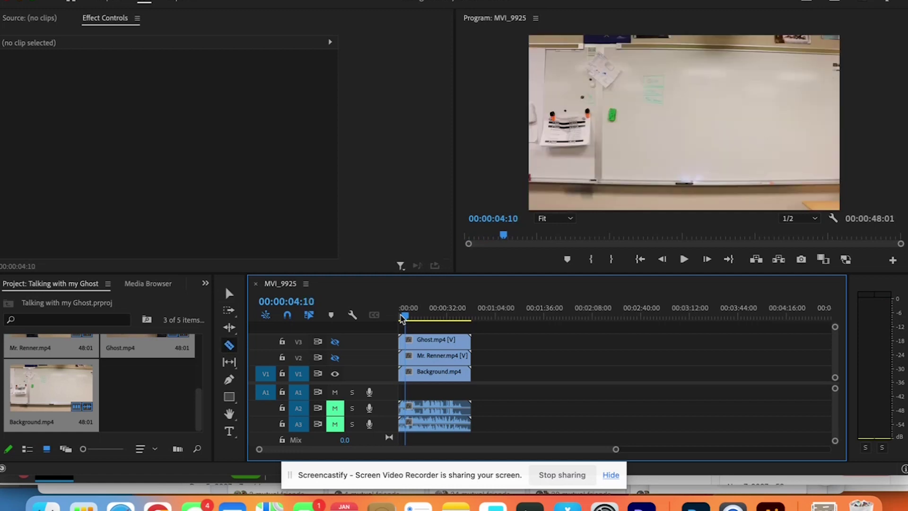
pyautogui.click(409, 374)
pyautogui.press('v')
pyautogui.click(419, 374)
pyautogui.press('Delete')
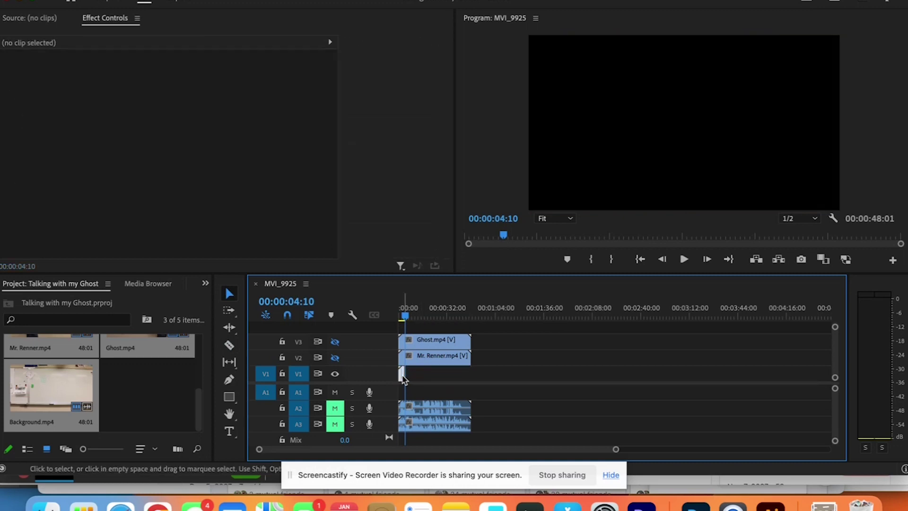
# Step: Try to set the speed of the remaining Background.mp4 piece on V1 to 1000%
pyautogui.click(402, 376)
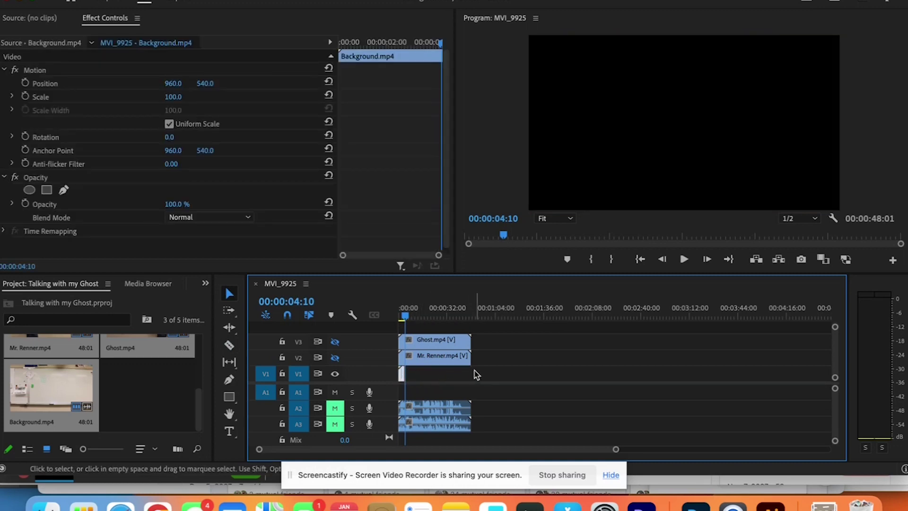
pyautogui.rightClick(403, 377)
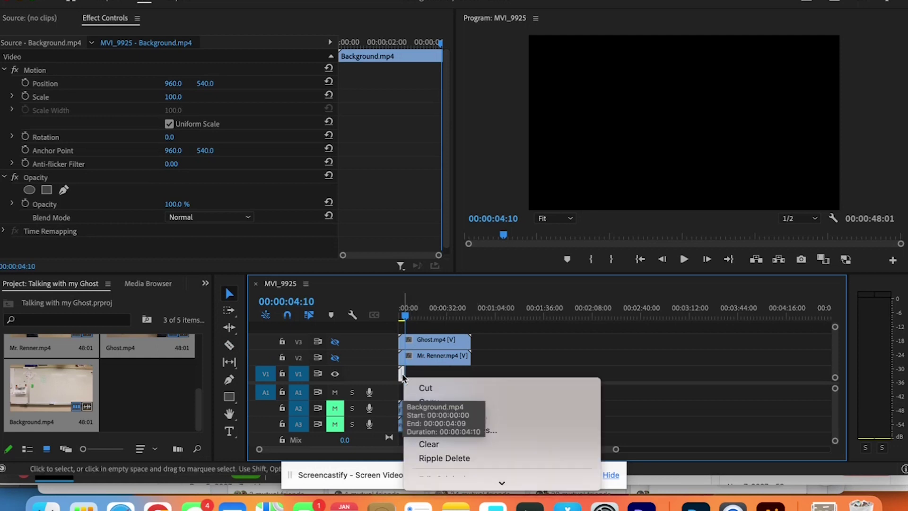
pyautogui.scroll(-10, 522, 404)
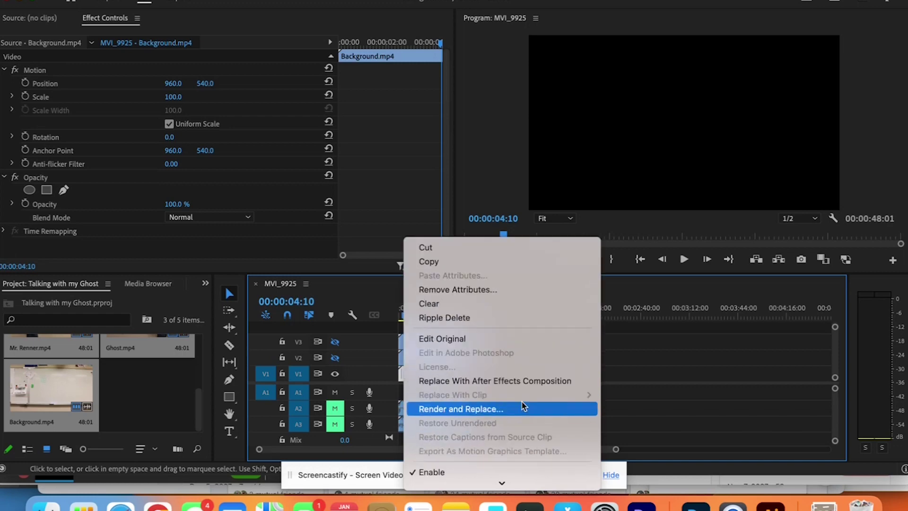
pyautogui.click(522, 402)
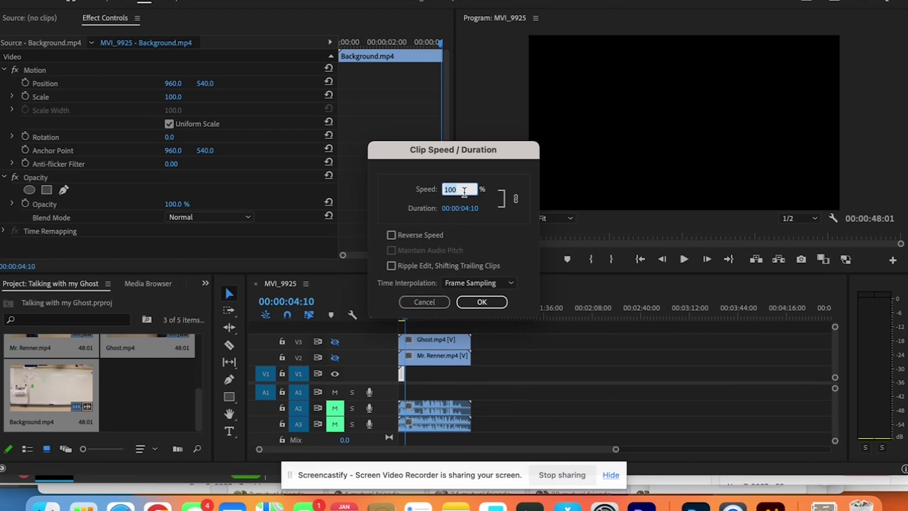
pyautogui.write('1000')
pyautogui.click(482, 302)
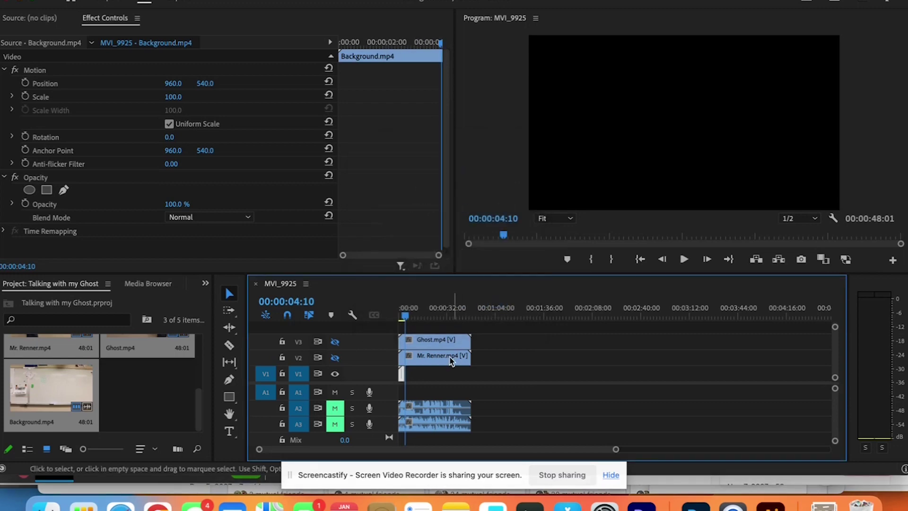
# Step: Slow the remaining Background.mp4 piece on V1 to 10% speed
pyautogui.rightClick(401, 376)
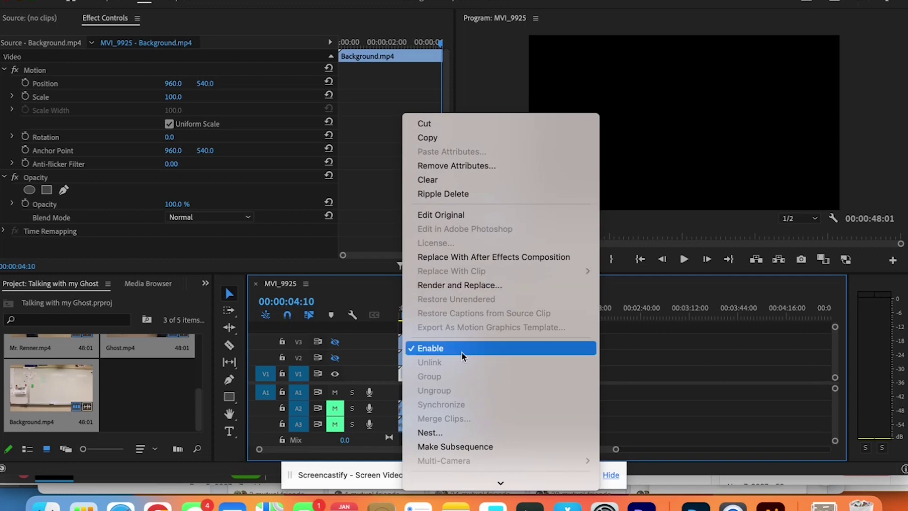
pyautogui.scroll(-5, 462, 351)
pyautogui.click(459, 374)
pyautogui.write('10')
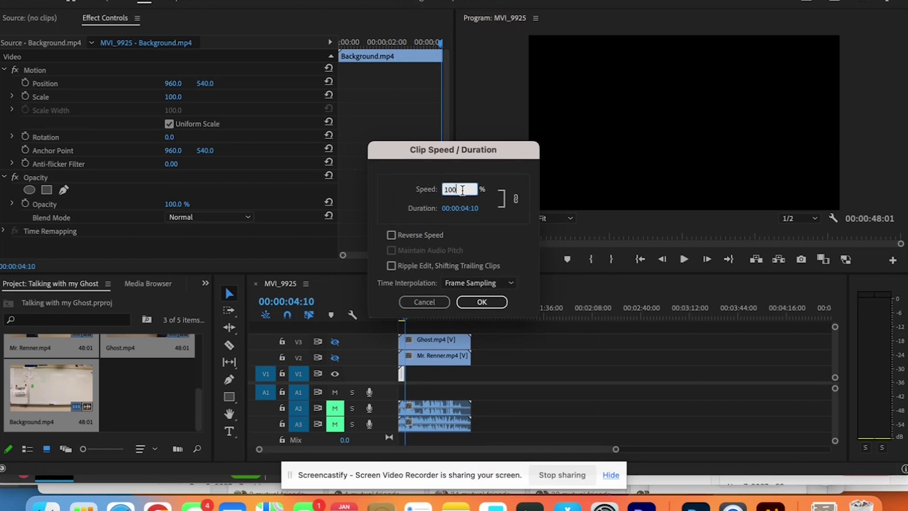
pyautogui.click(475, 303)
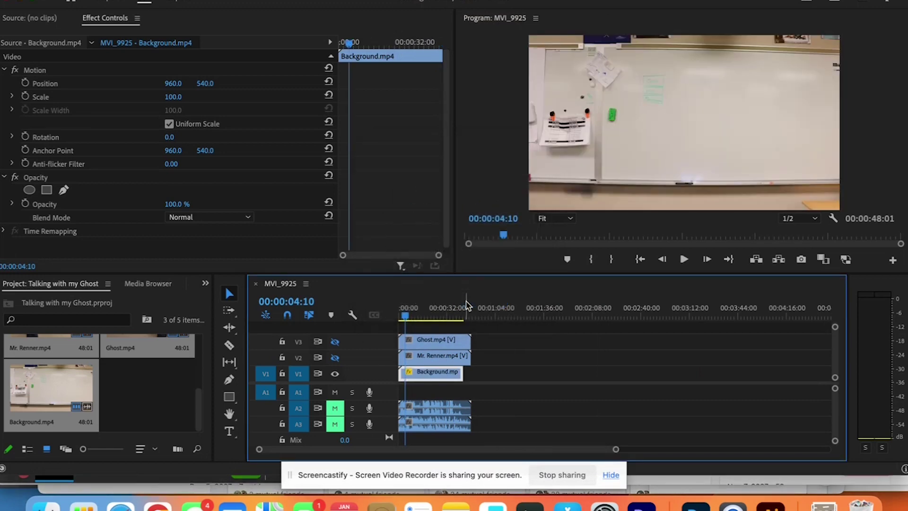
# Step: Set the speed of Background.mp4 on V1 to 8% so it extends past the clips above, and deselect it
pyautogui.rightClick(436, 376)
pyautogui.scroll(-8, 475, 421)
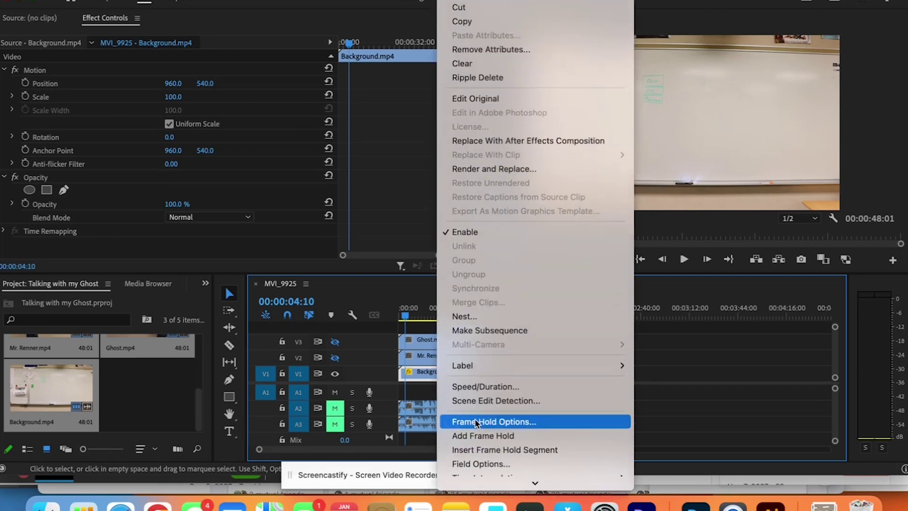
pyautogui.click(486, 387)
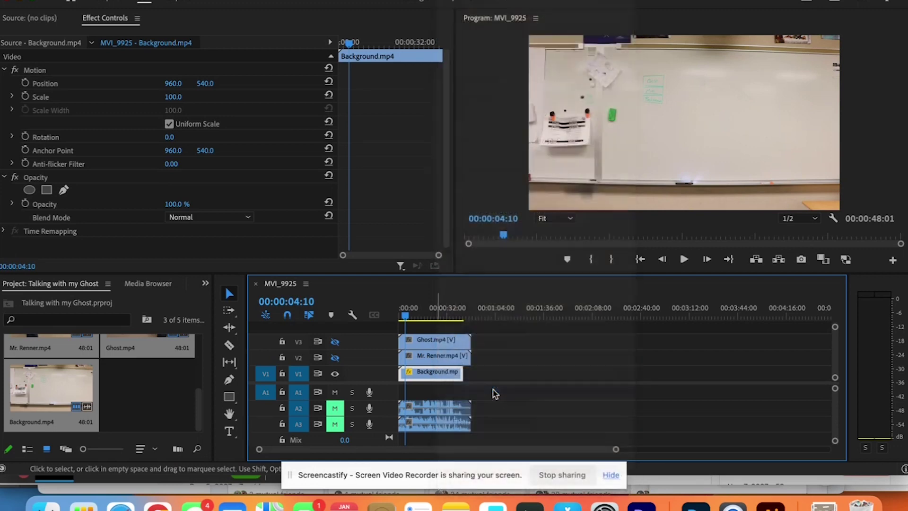
pyautogui.write('10')
pyautogui.write('8')
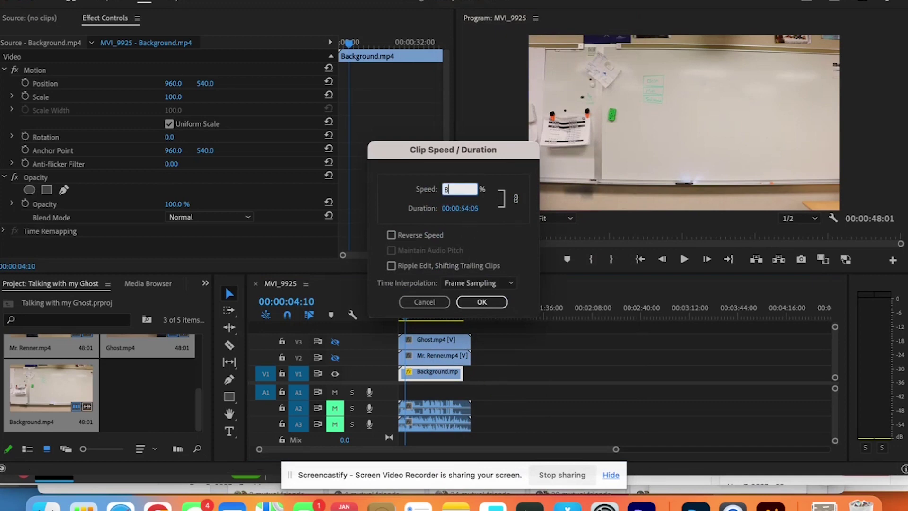
pyautogui.press('Return')
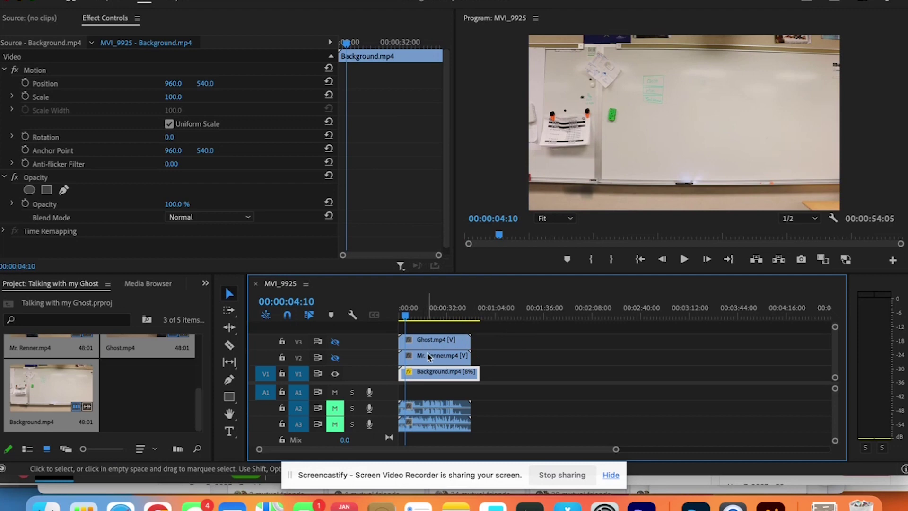
pyautogui.click(534, 375)
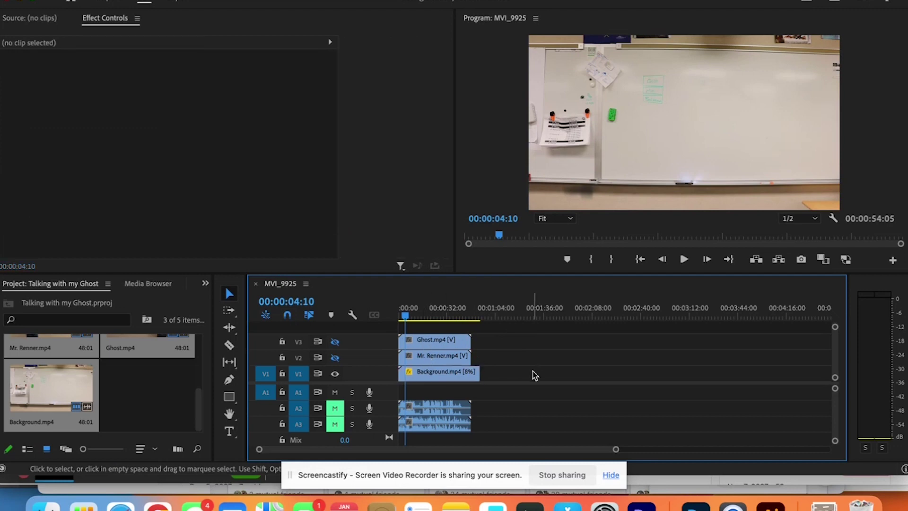
# Step: Show video tracks V2 and V3 and unmute audio tracks A2 and A3
pyautogui.click(427, 342)
pyautogui.click(335, 341)
pyautogui.click(335, 358)
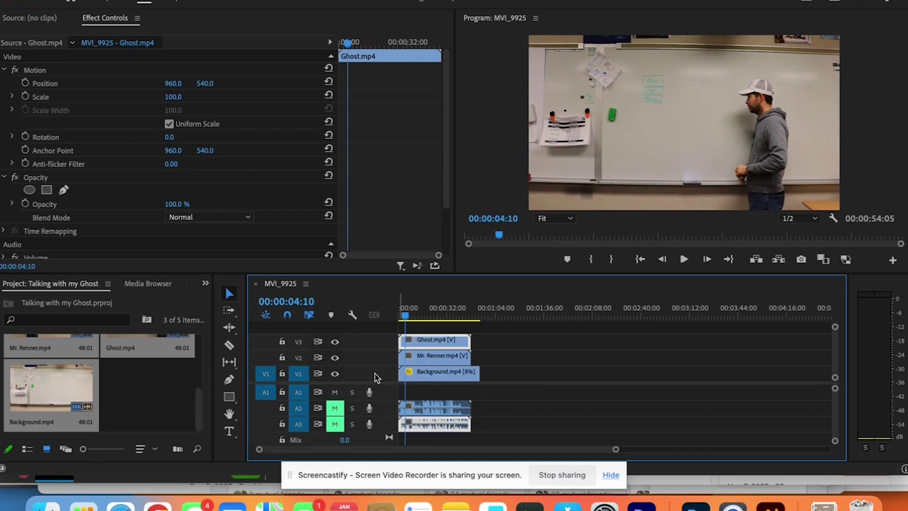
pyautogui.click(335, 408)
pyautogui.click(335, 424)
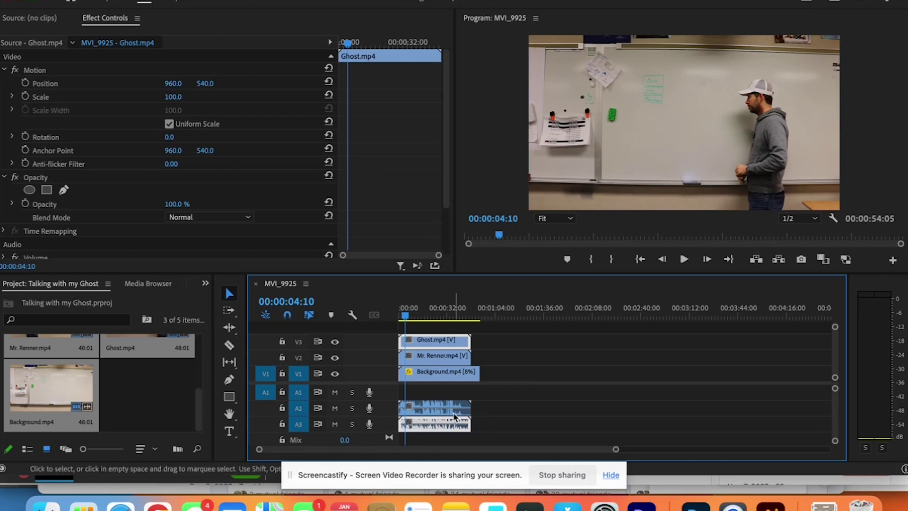
pyautogui.moveTo(470, 340); pyautogui.dragTo(481, 340)
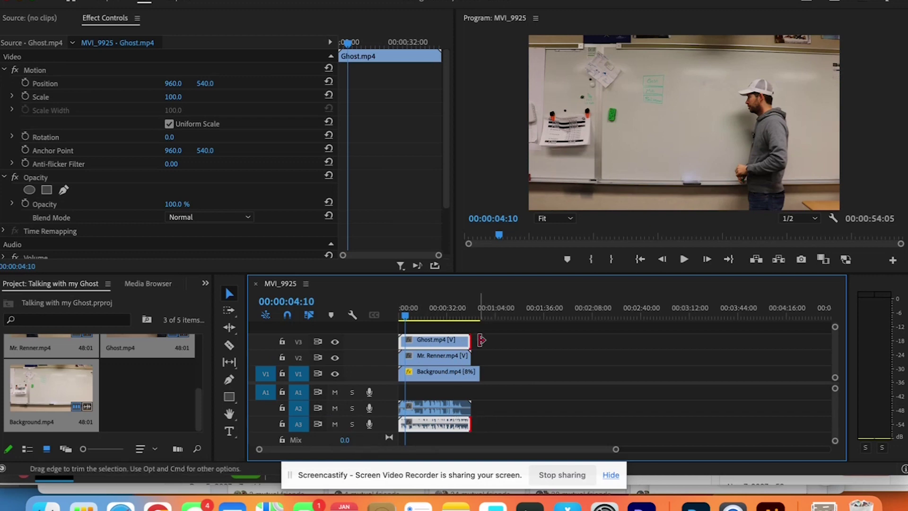
# Step: Synchronize Ghost.mp4 on V3 and the actor's take on V2 by audio, using track channel 2
pyautogui.click(491, 347)
pyautogui.moveTo(492, 347); pyautogui.dragTo(444, 363)
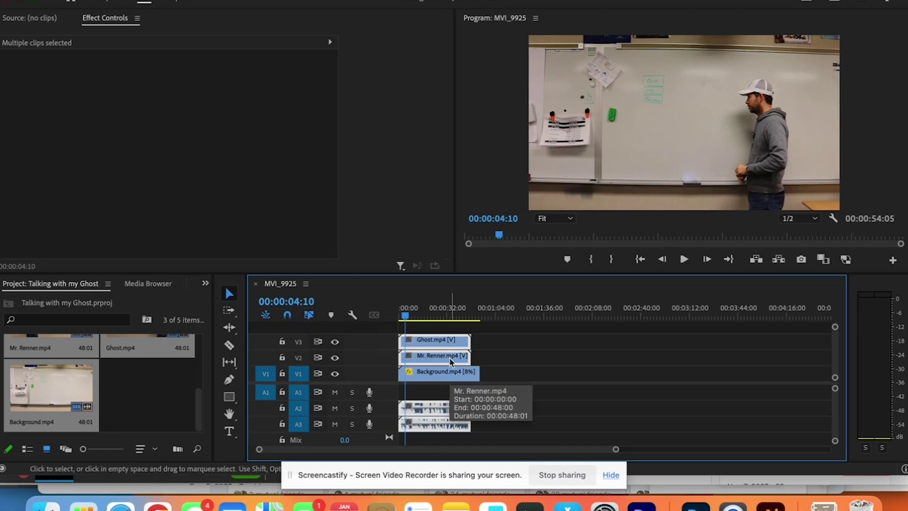
pyautogui.click(497, 361)
pyautogui.moveTo(498, 361); pyautogui.dragTo(438, 352)
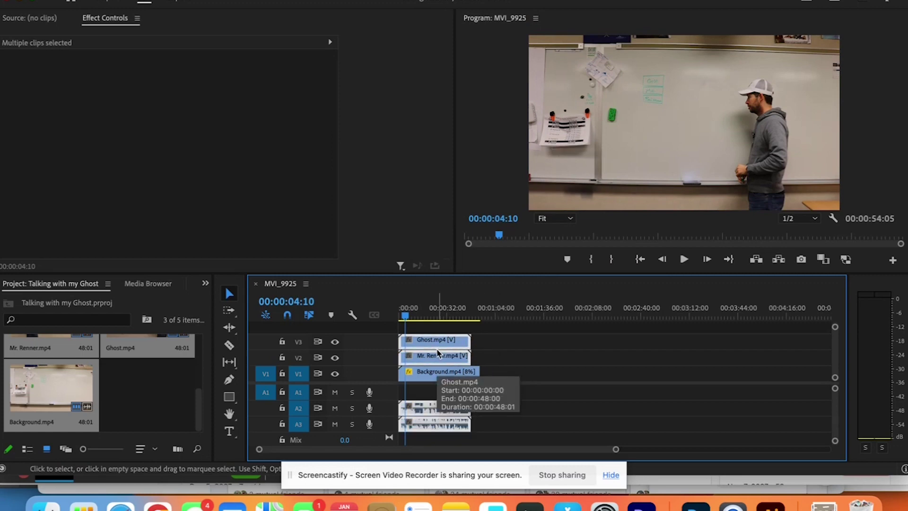
pyautogui.rightClick(439, 344)
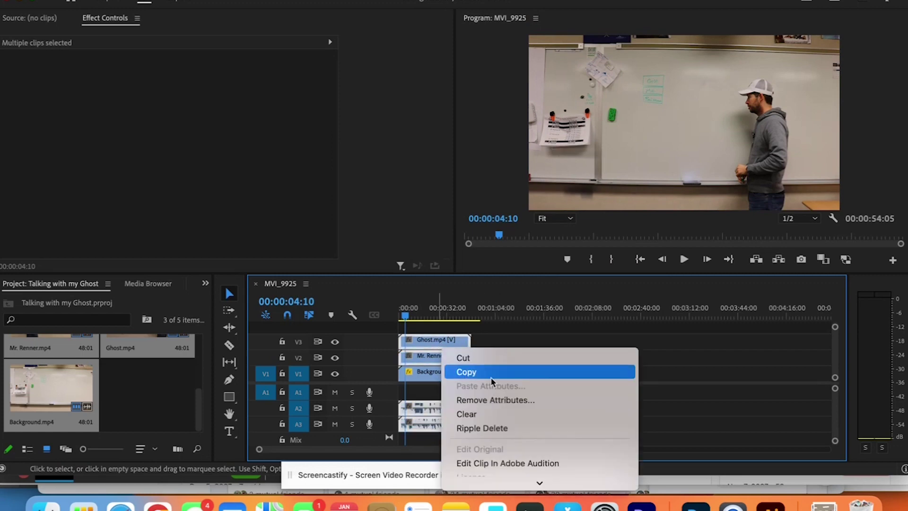
pyautogui.scroll(-5, 490, 377)
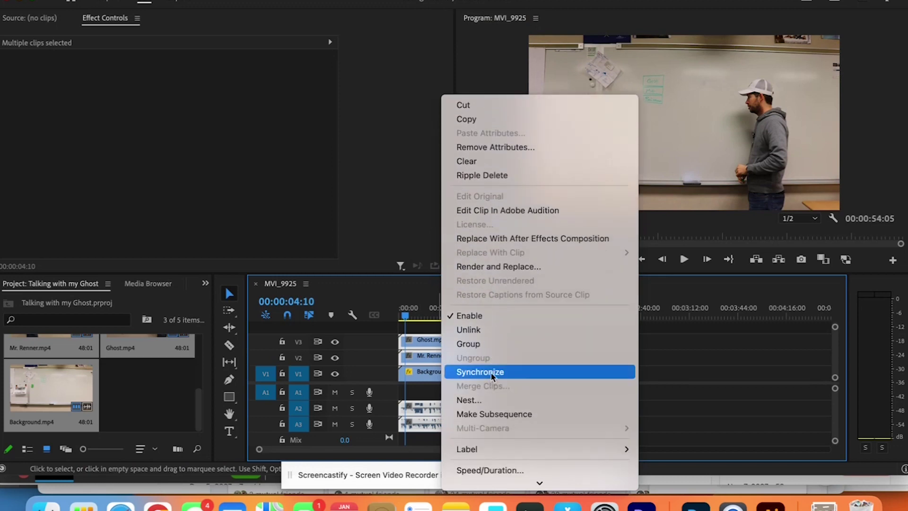
pyautogui.click(490, 377)
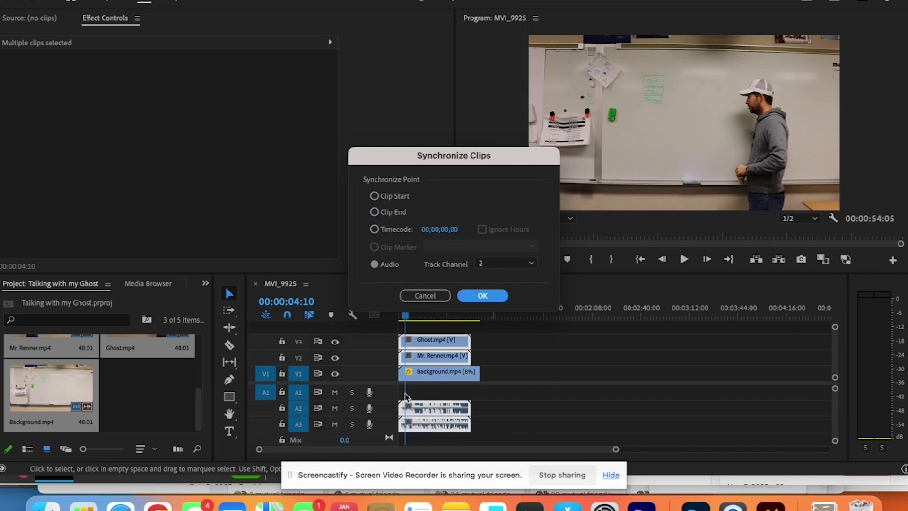
pyautogui.click(375, 264)
pyautogui.click(502, 267)
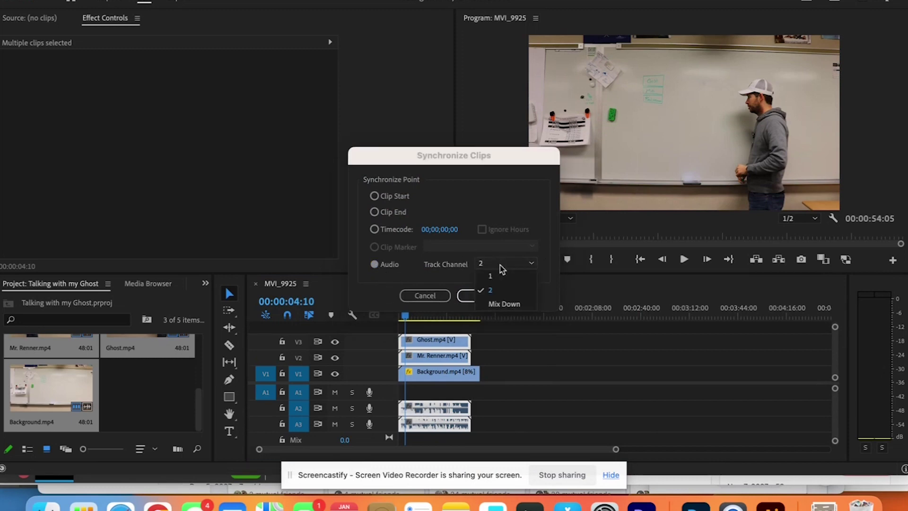
pyautogui.click(507, 292)
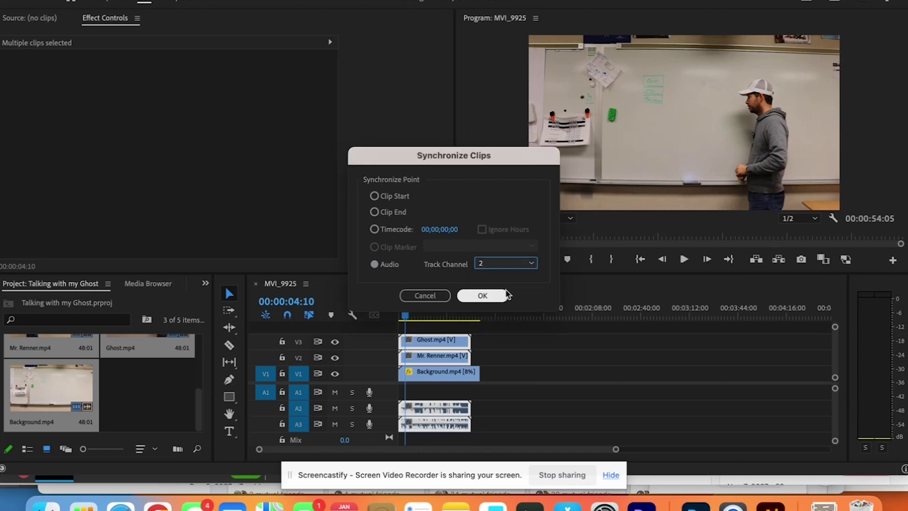
pyautogui.click(483, 297)
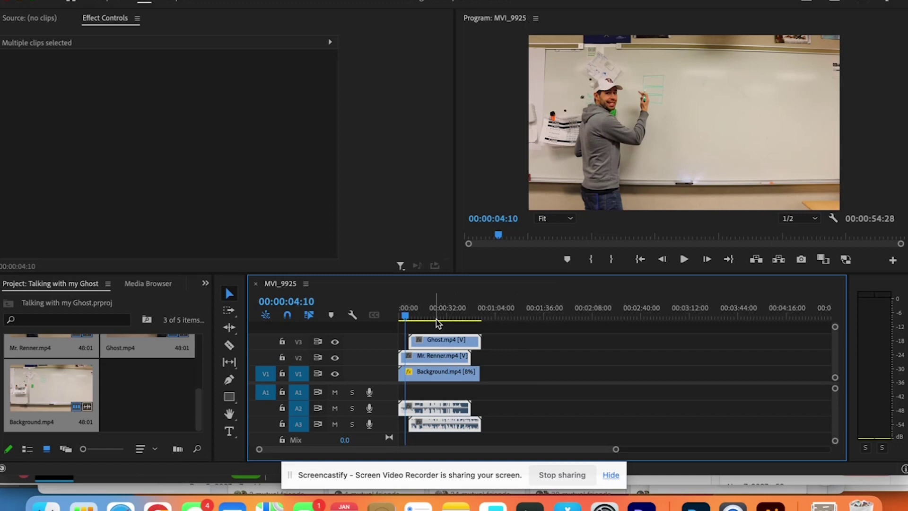
# Step: Play back the synchronized clips, stop at 00:00:13:28 and clear the clip selection
pyautogui.press('space')
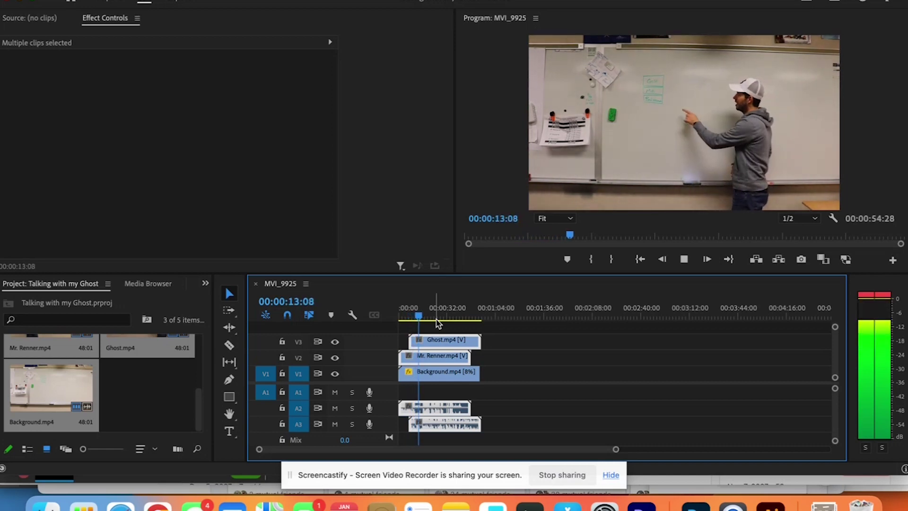
pyautogui.press('space')
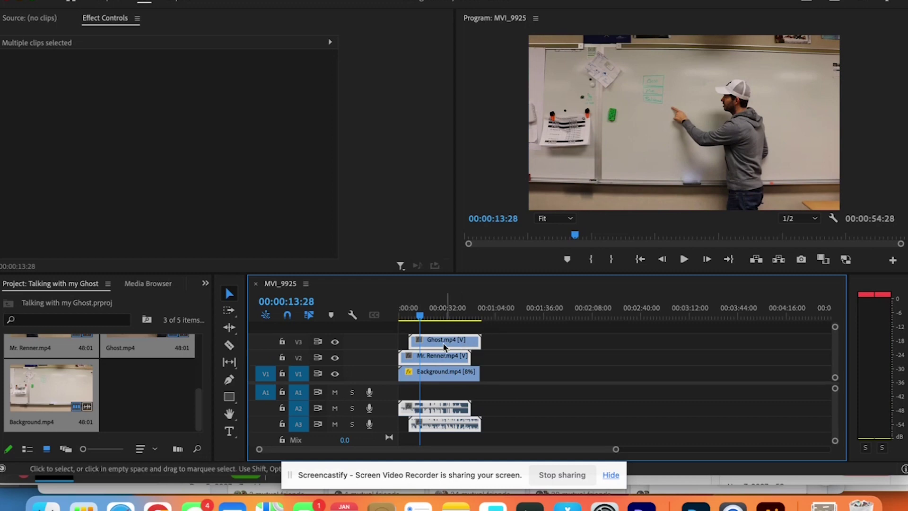
pyautogui.click(501, 343)
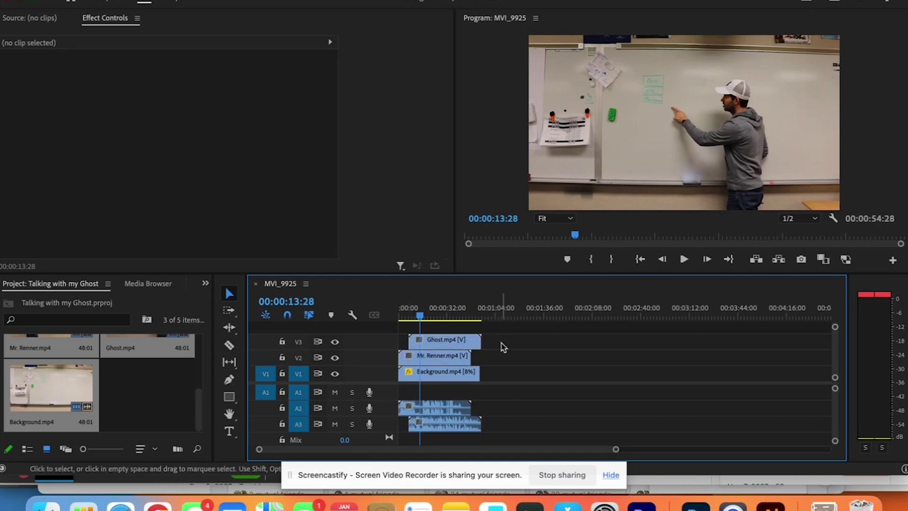
# Step: Add a rectangular opacity mask to Ghost.mp4 on V3 with the playhead at 00:00:13:28
pyautogui.click(451, 346)
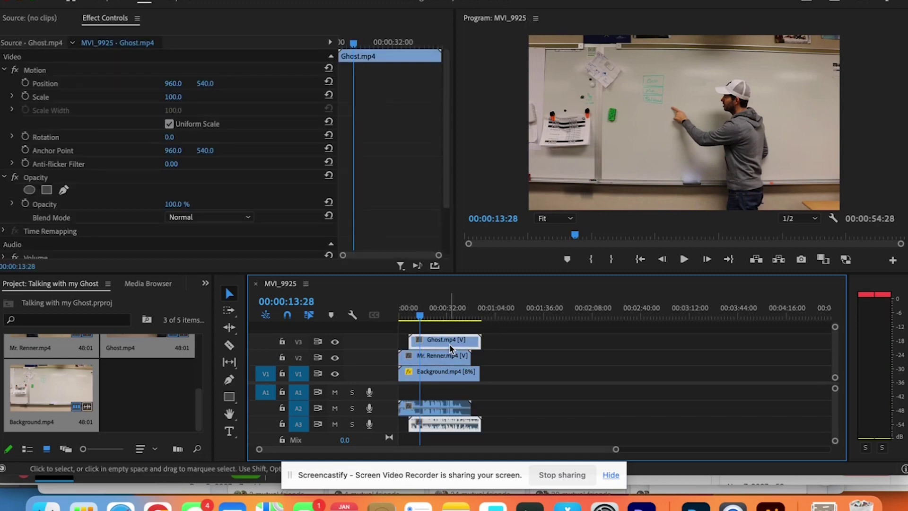
pyautogui.click(4, 70)
pyautogui.click(5, 83)
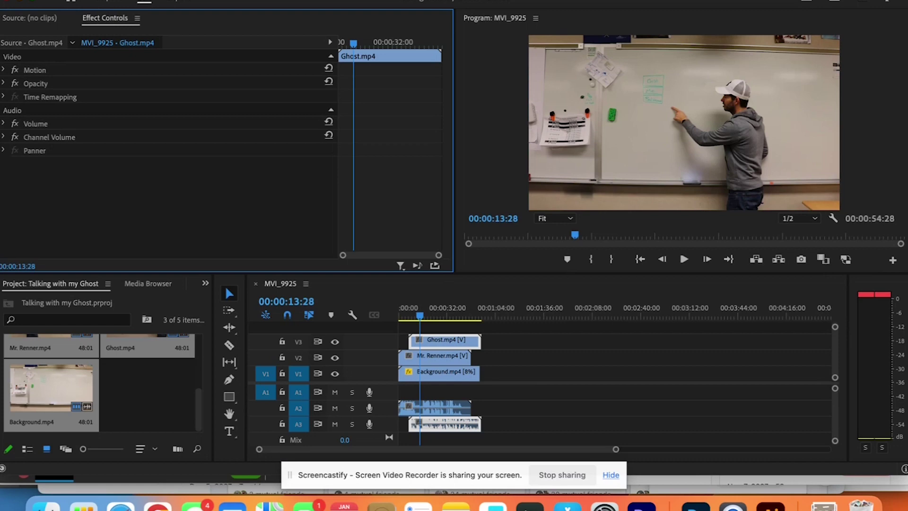
pyautogui.click(397, 1)
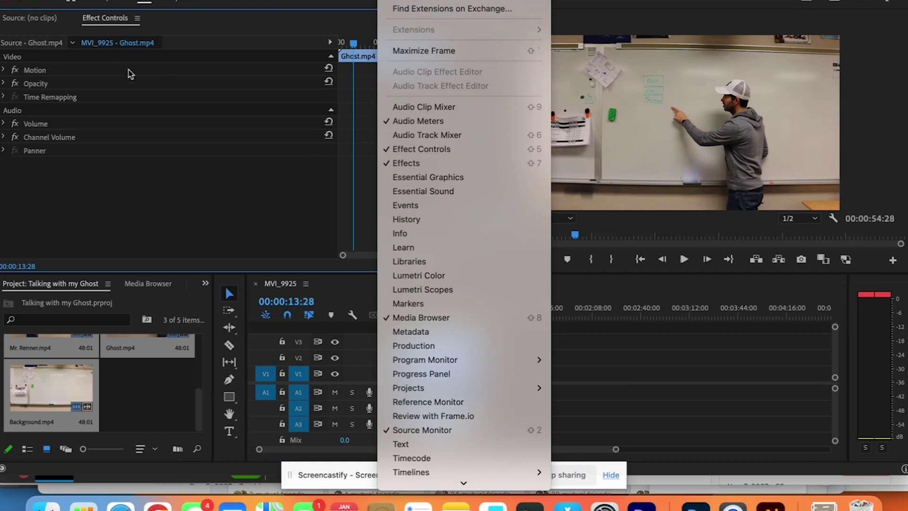
pyautogui.click(138, 82)
pyautogui.click(30, 84)
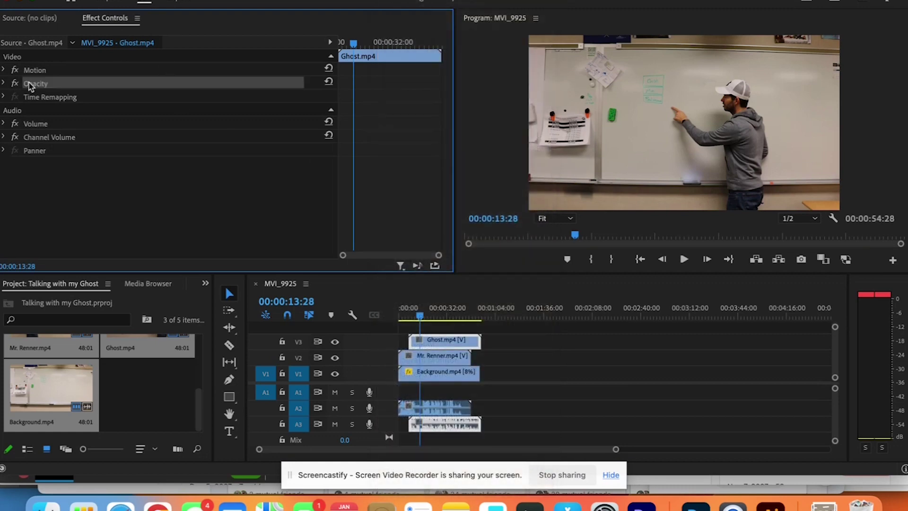
pyautogui.click(4, 84)
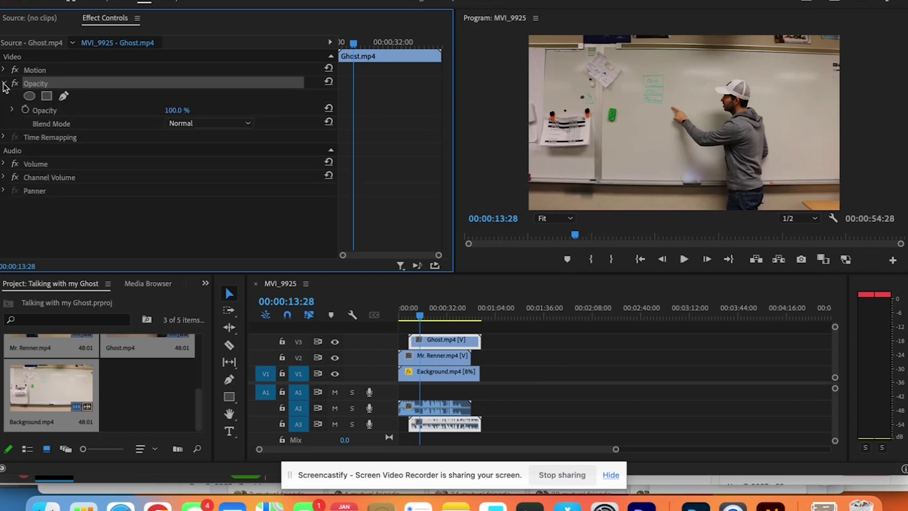
pyautogui.click(46, 96)
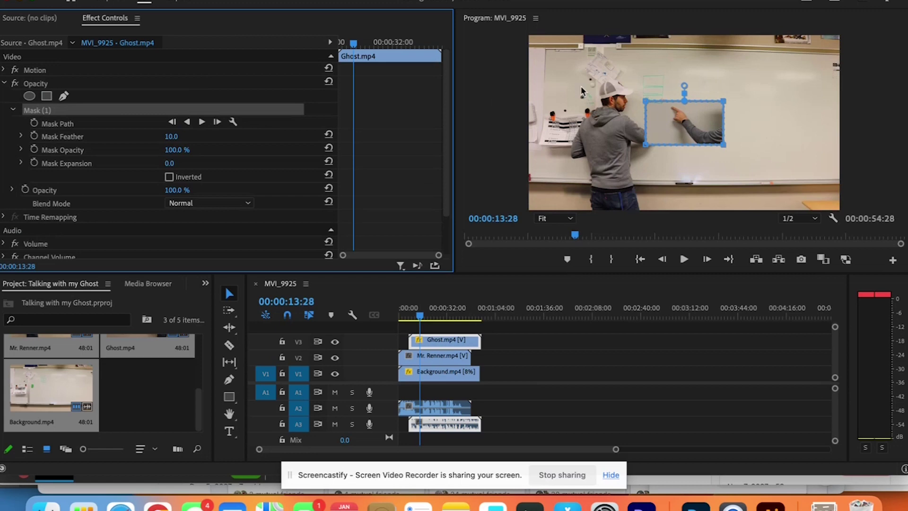
# Step: Try the Ghost.mp4 mask at different spots in the frame with inversion switched on, and switch the inversion back off
pyautogui.moveTo(695, 134); pyautogui.dragTo(728, 132)
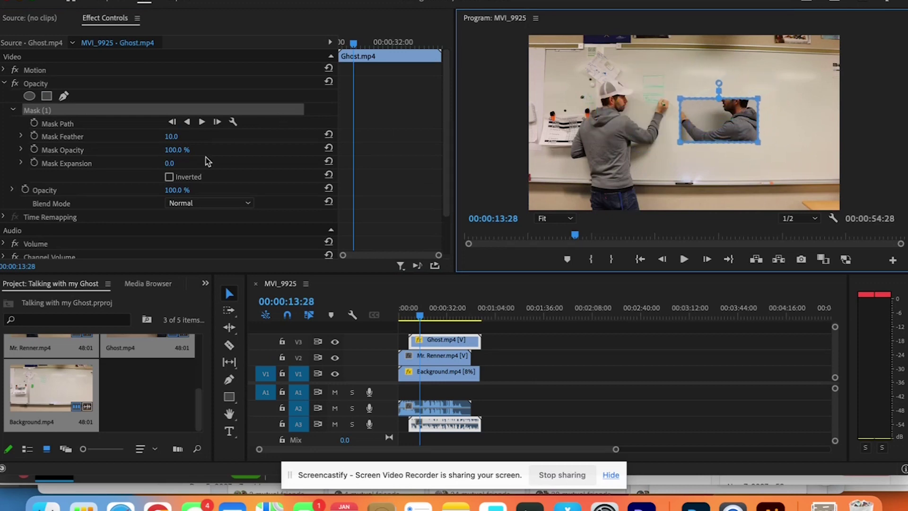
pyautogui.click(169, 177)
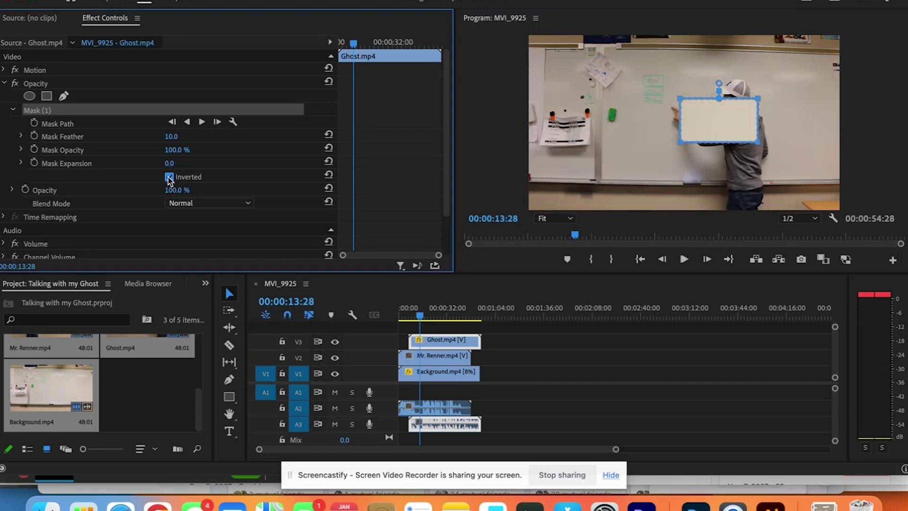
pyautogui.moveTo(723, 122); pyautogui.dragTo(617, 100)
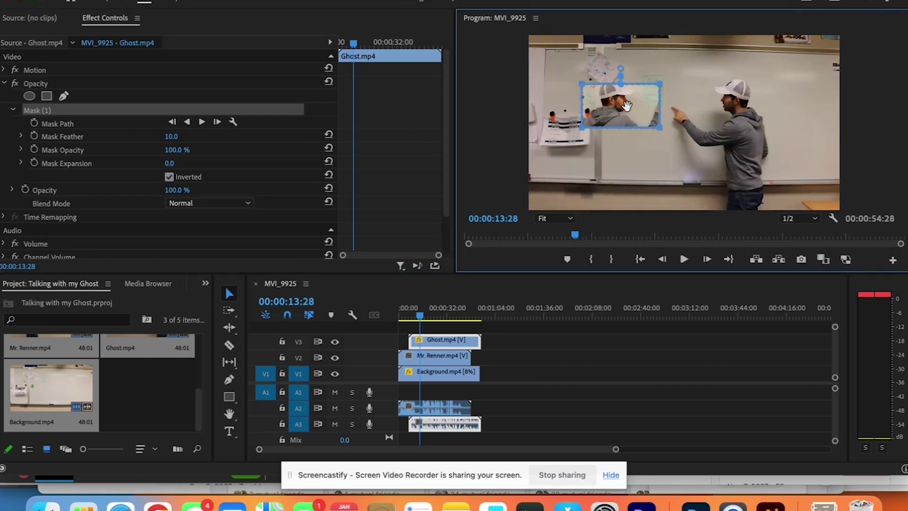
pyautogui.click(168, 177)
pyautogui.moveTo(634, 115); pyautogui.dragTo(753, 132)
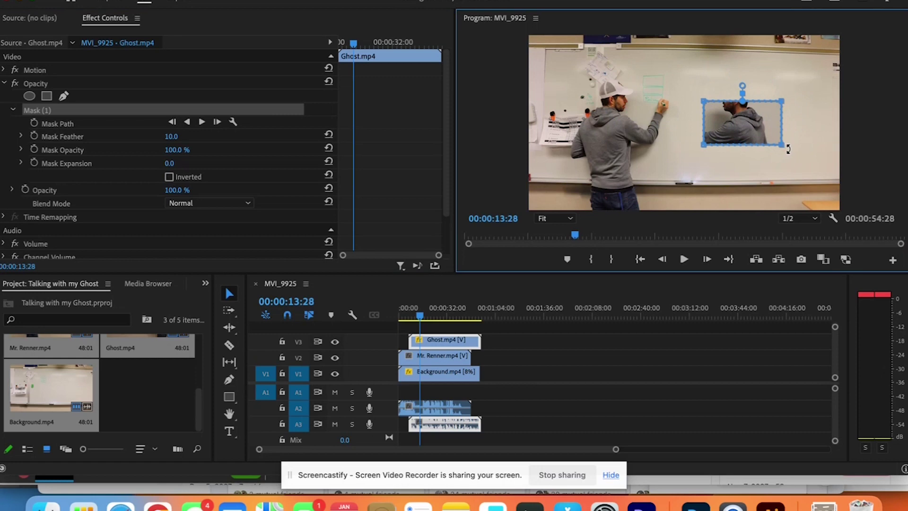
# Step: Rotate the Ghost.mp4 mask upright and stretch its four corners beyond the frame so it covers the ghost's side
pyautogui.moveTo(789, 150); pyautogui.dragTo(769, 79)
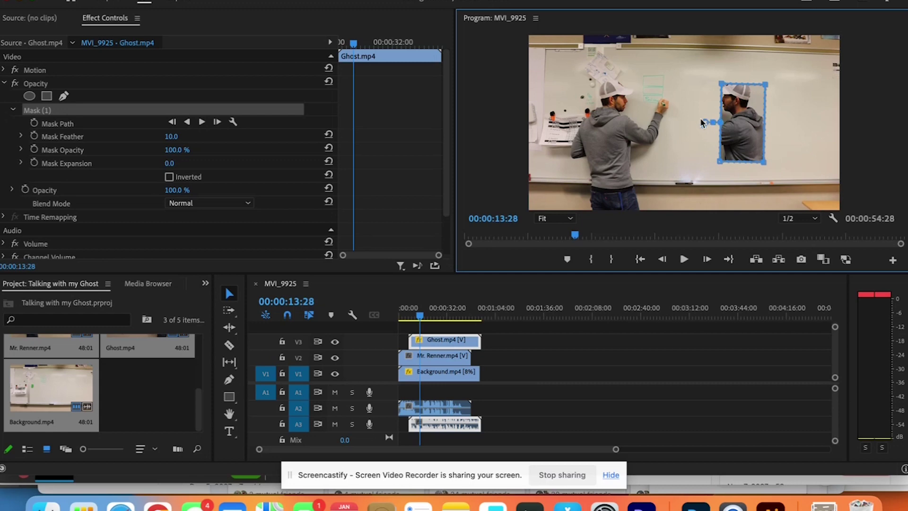
pyautogui.moveTo(767, 88); pyautogui.dragTo(847, 37)
pyautogui.moveTo(766, 163); pyautogui.dragTo(852, 228)
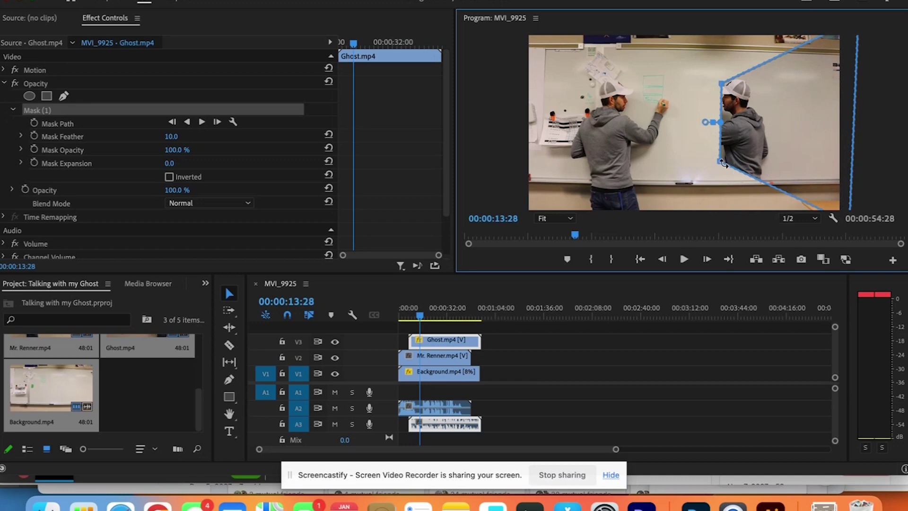
pyautogui.moveTo(721, 161); pyautogui.dragTo(719, 224)
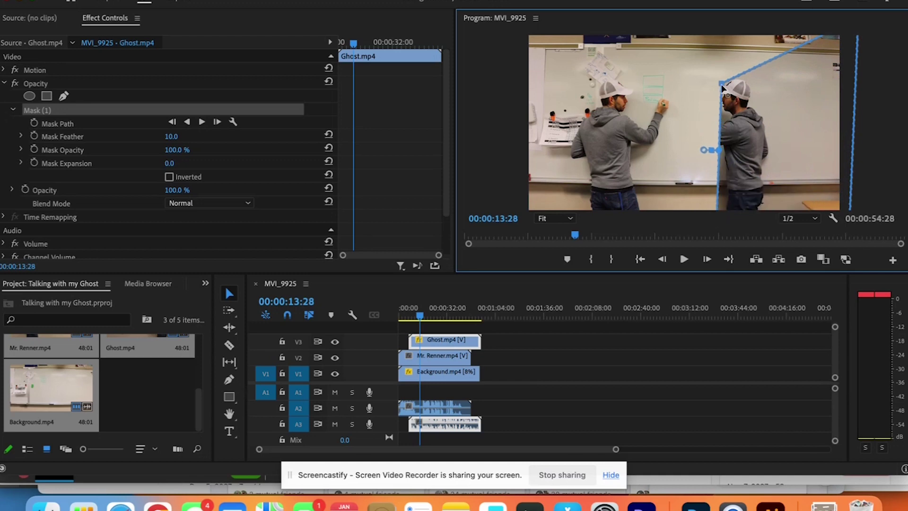
pyautogui.moveTo(722, 86); pyautogui.dragTo(690, 28)
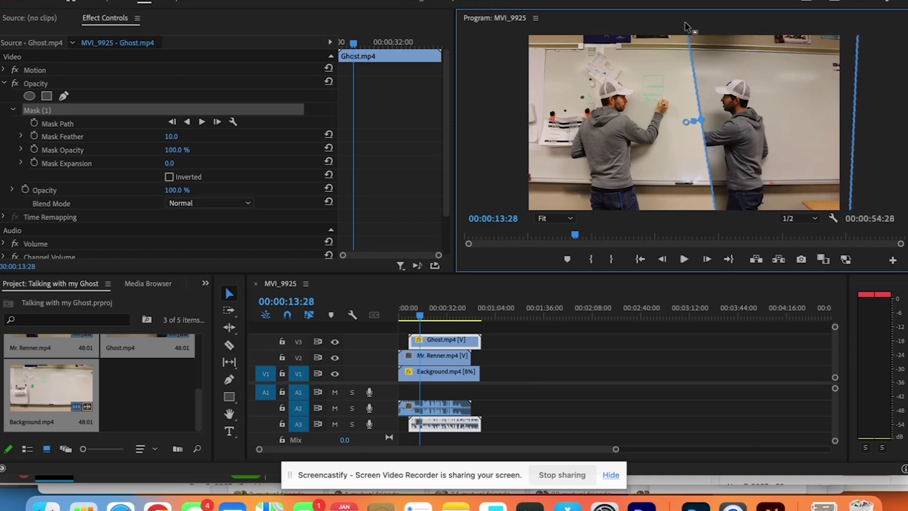
# Step: Move the mask's two inner corners to form a near-vertical edge between the actor's and the ghost's hands, and deselect the clip
pyautogui.click(568, 219)
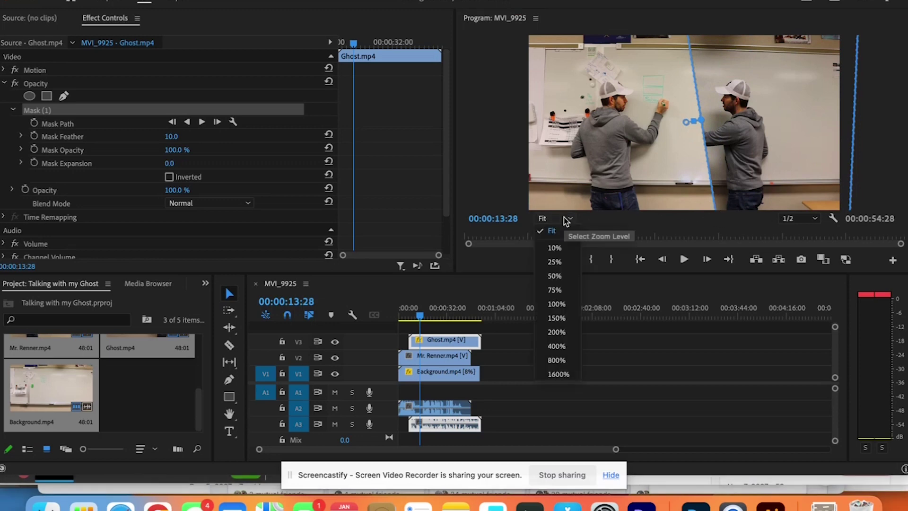
pyautogui.click(558, 262)
pyautogui.moveTo(701, 171); pyautogui.dragTo(677, 181)
pyautogui.moveTo(686, 71); pyautogui.dragTo(679, 71)
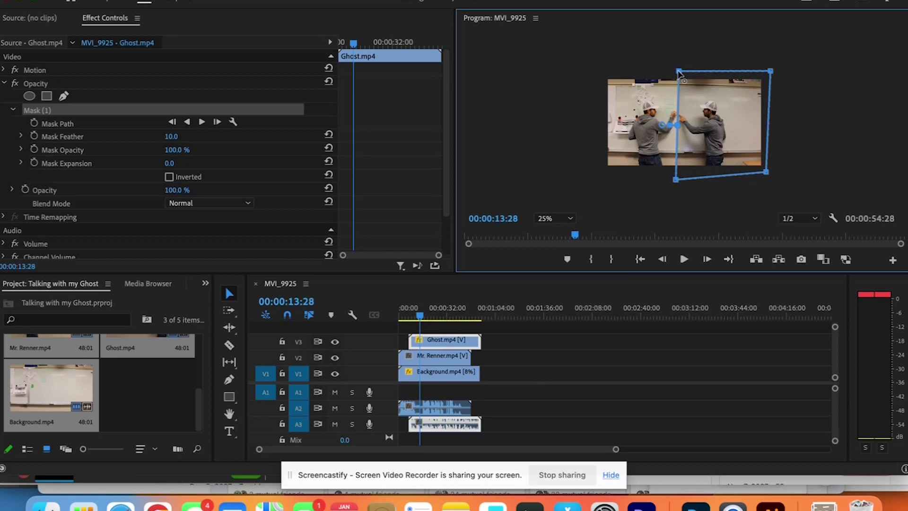
pyautogui.click(549, 218)
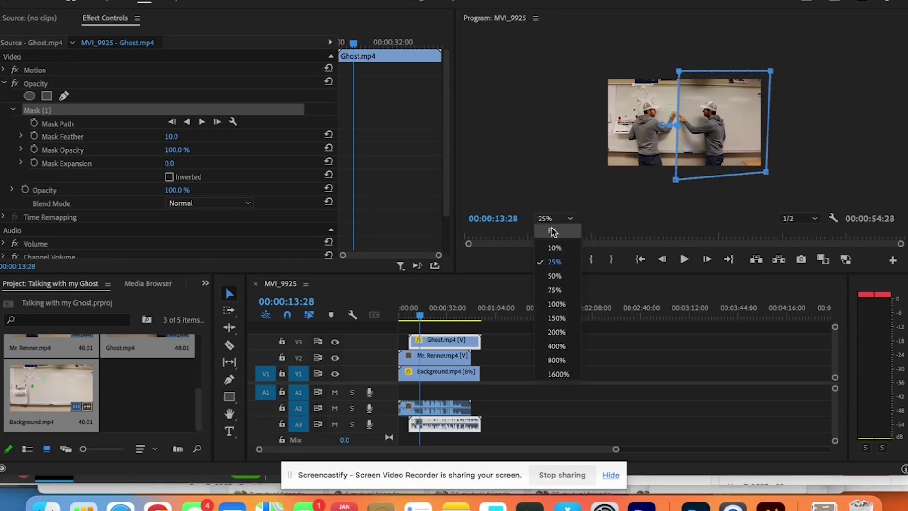
pyautogui.click(553, 232)
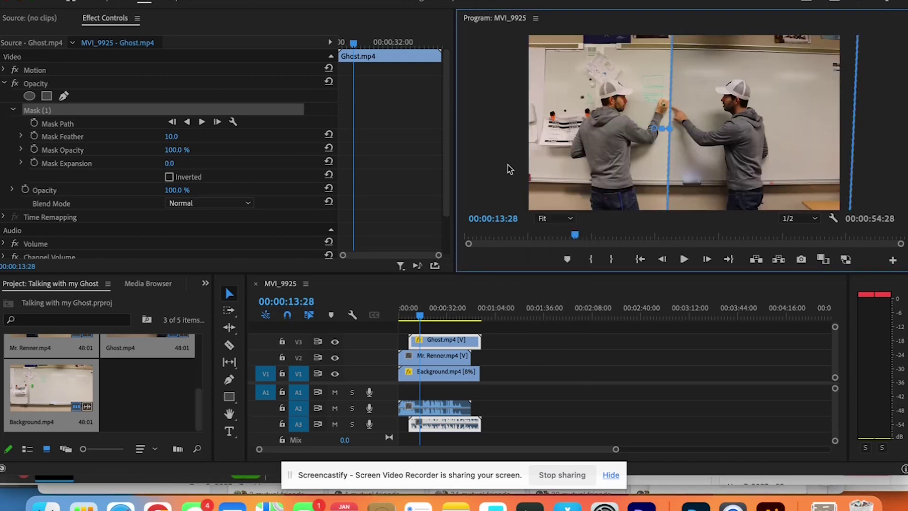
pyautogui.click(518, 349)
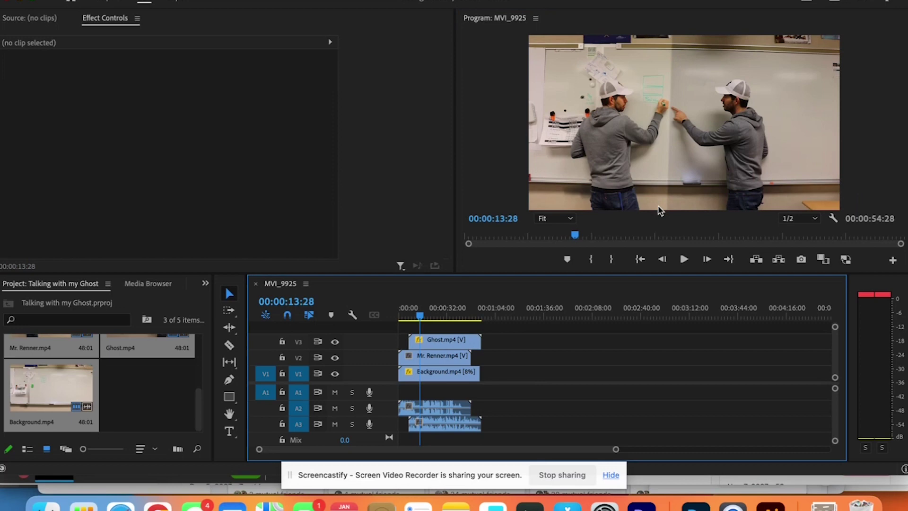
# Step: Set the overall opacity of Ghost.mp4 on V3 to 51%, leaving Mask Opacity alone
pyautogui.click(443, 343)
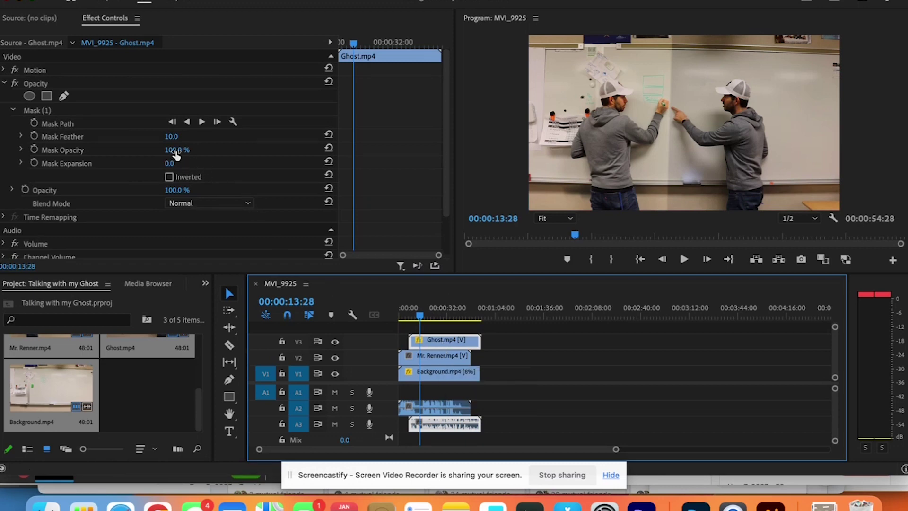
pyautogui.click(178, 195)
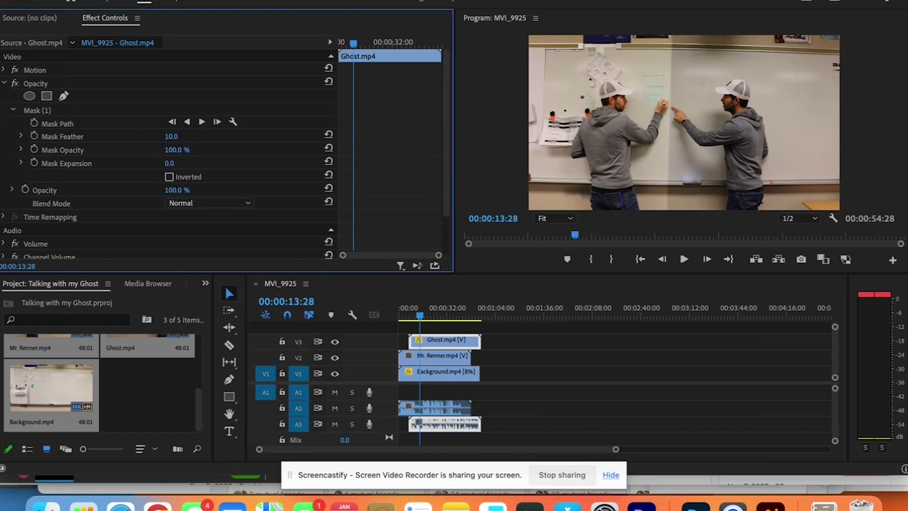
pyautogui.moveTo(176, 190); pyautogui.dragTo(157, 190)
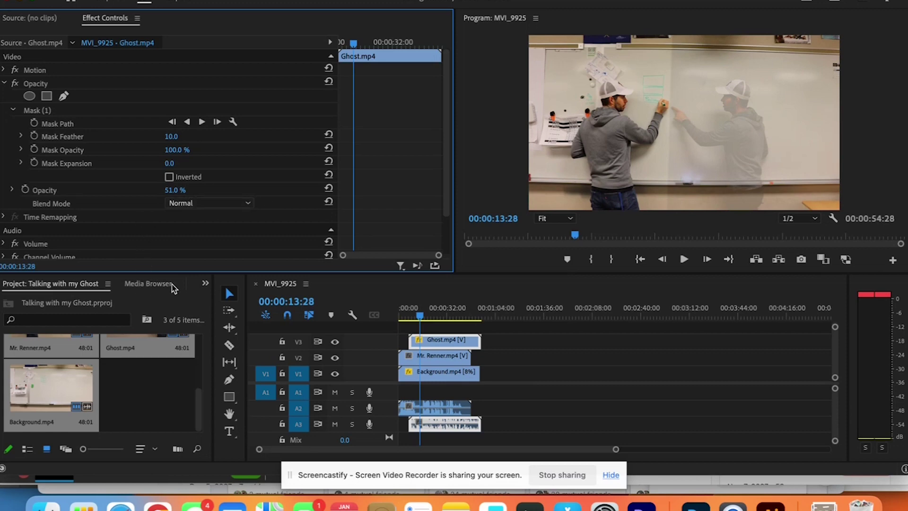
# Step: Find the Brightness & Contrast video effect and apply it to Ghost.mp4 on V3
pyautogui.click(394, 1)
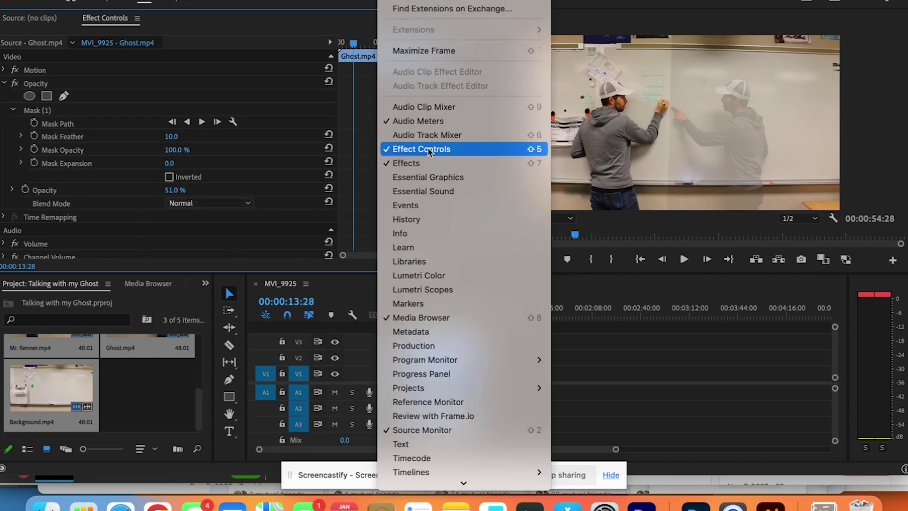
pyautogui.click(431, 164)
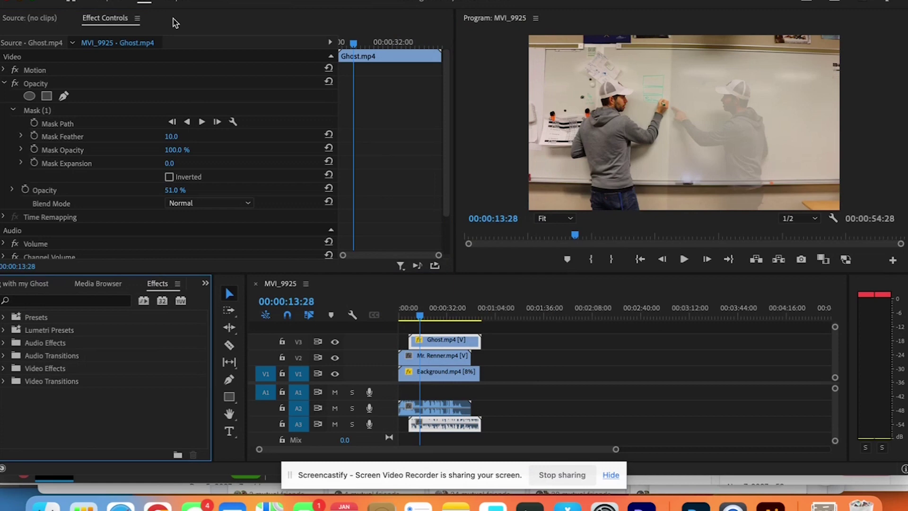
pyautogui.click(79, 303)
pyautogui.write('brigt')
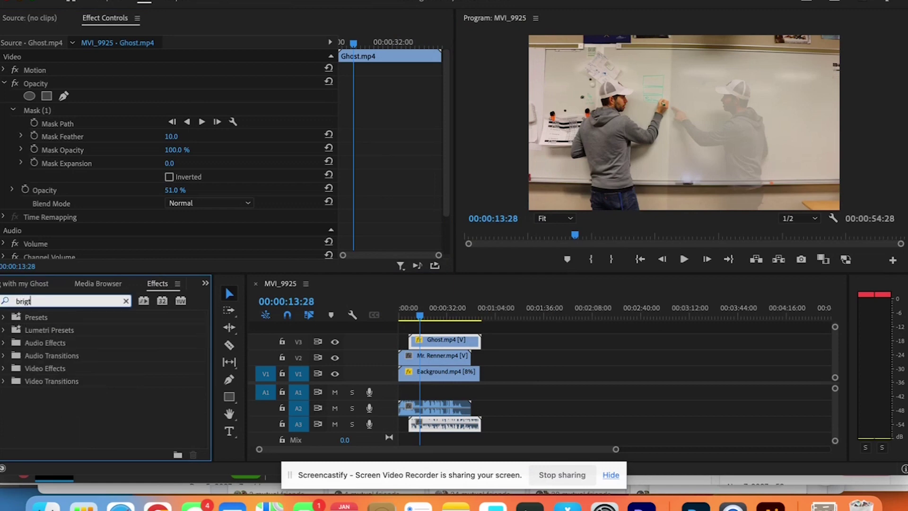
pyautogui.press('BackSpace')
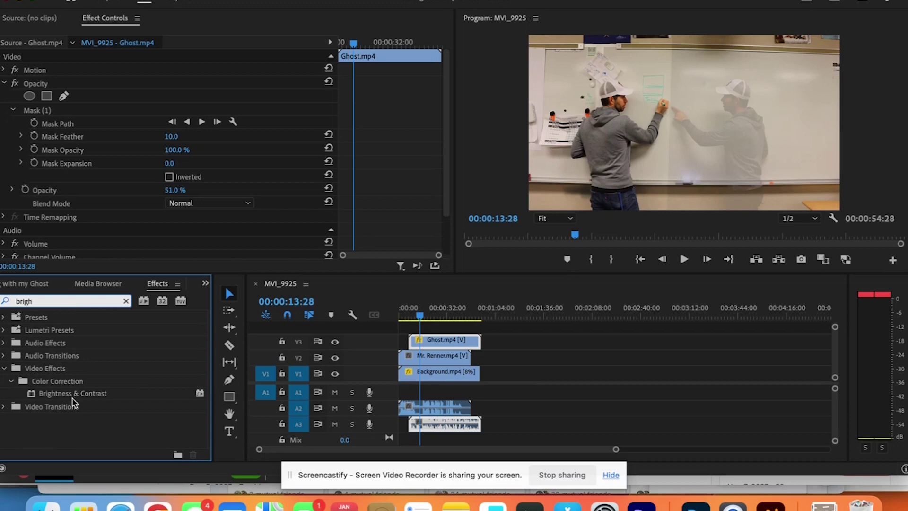
pyautogui.click(75, 395)
pyautogui.moveTo(74, 397); pyautogui.dragTo(444, 342)
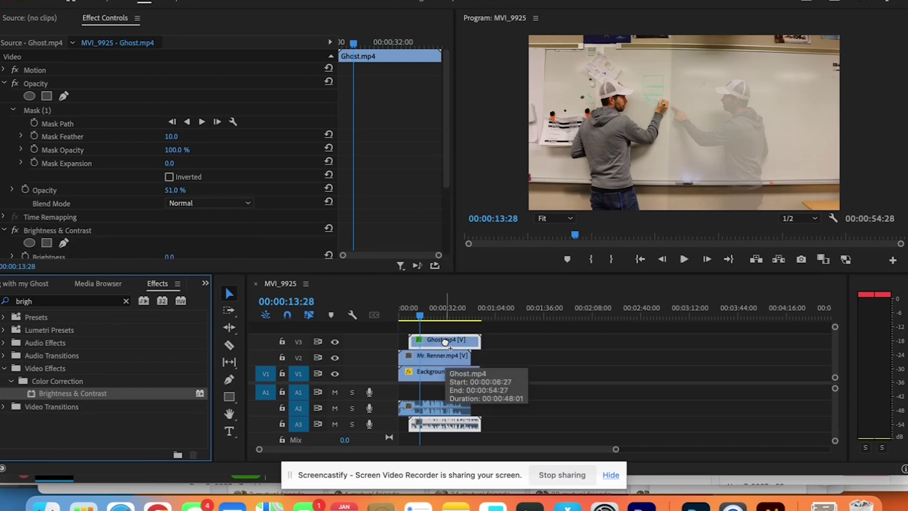
# Step: Set the Brightness of the Brightness & Contrast effect on Ghost.mp4 to 31
pyautogui.scroll(-5, 118, 148)
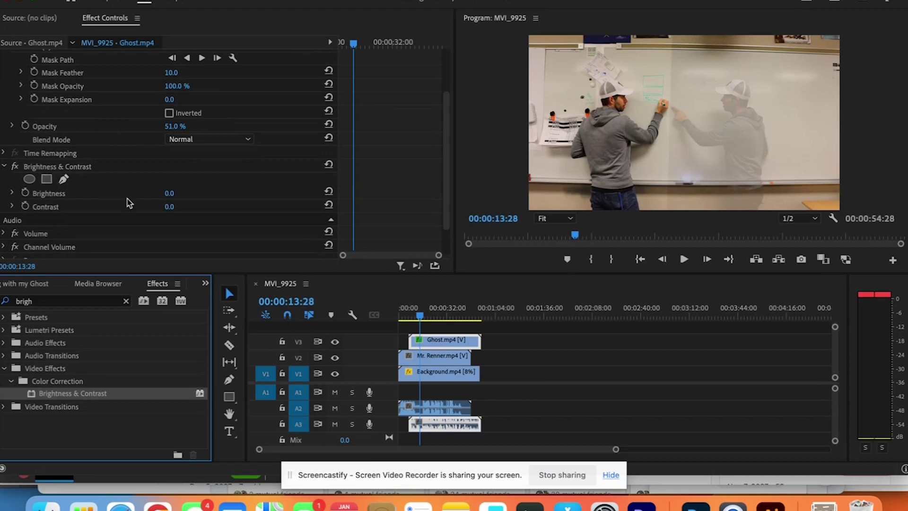
pyautogui.click(170, 196)
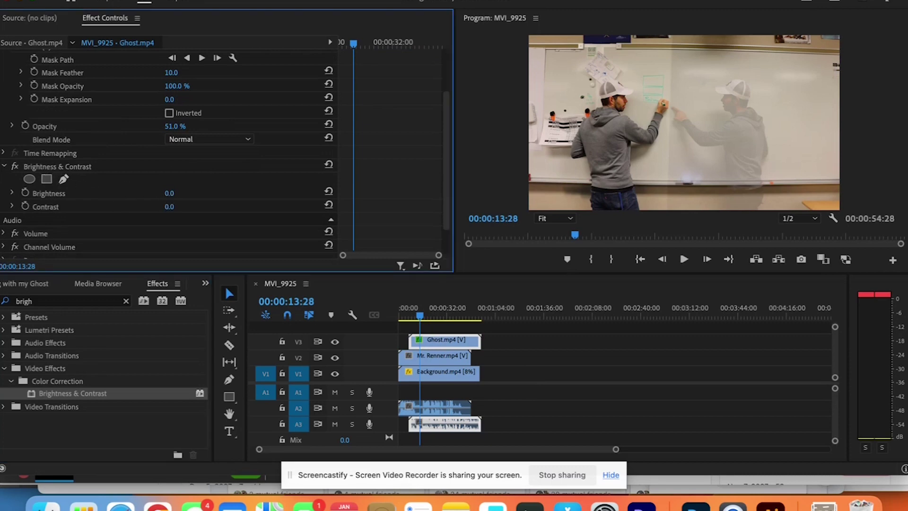
pyautogui.moveTo(171, 193); pyautogui.dragTo(181, 193)
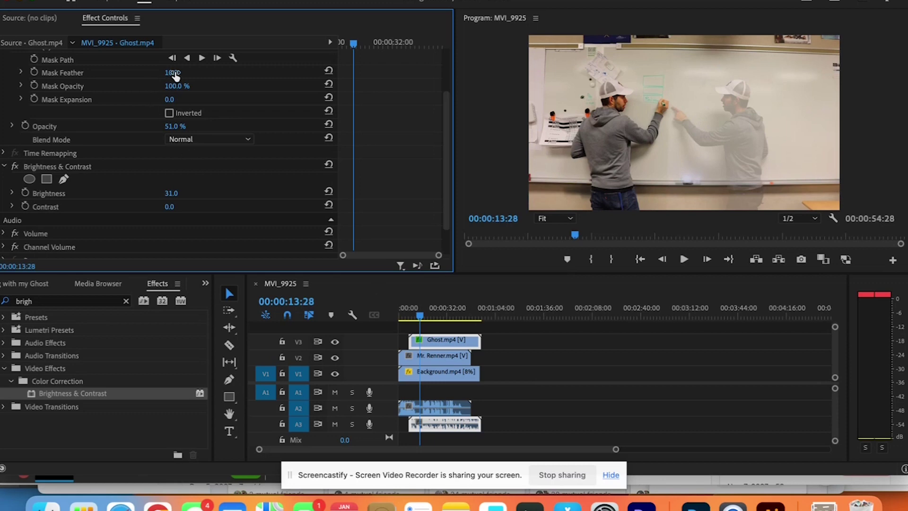
# Step: Soften the mask edge on Ghost.mp4 by raising its feather to about 59.4, and deselect the clip
pyautogui.scroll(3, 209, 196)
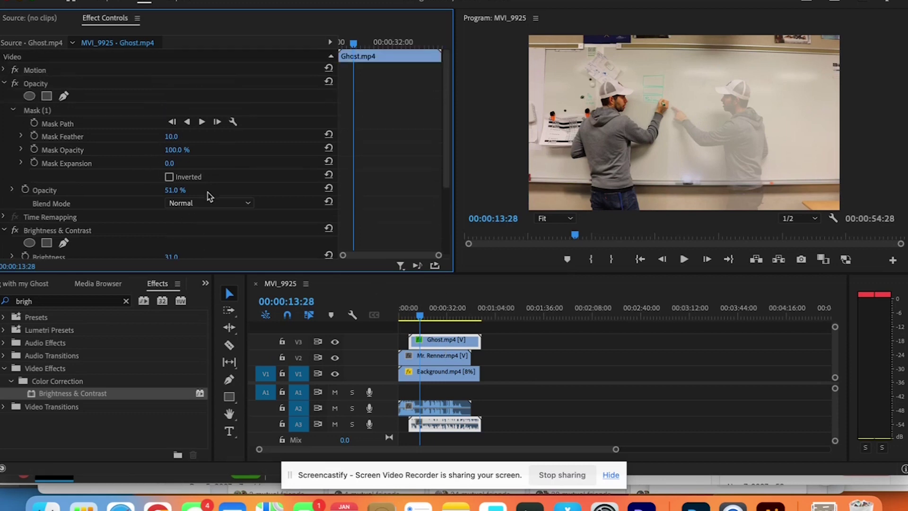
pyautogui.click(99, 112)
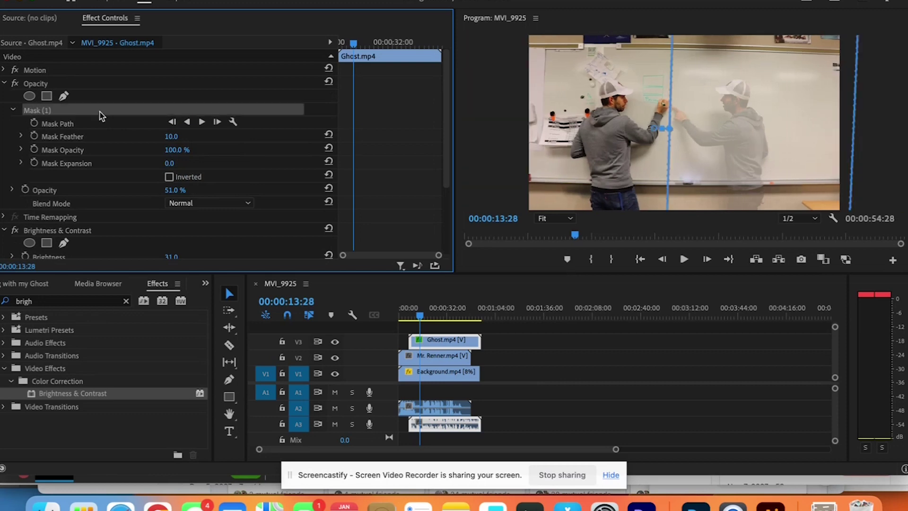
pyautogui.click(655, 131)
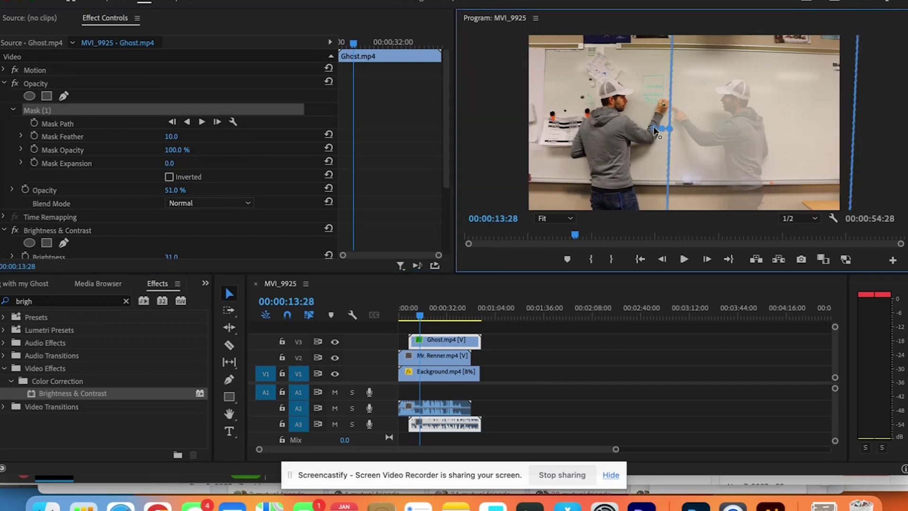
pyautogui.moveTo(655, 131); pyautogui.dragTo(654, 132)
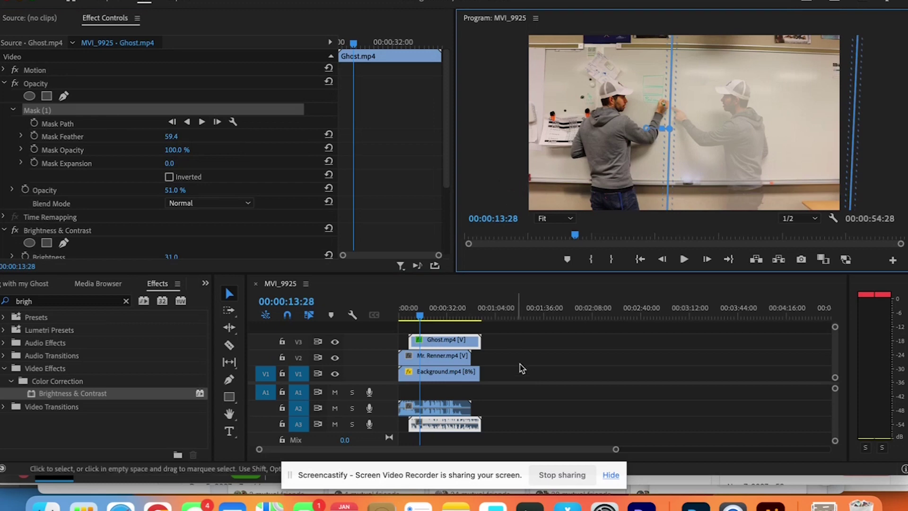
pyautogui.click(546, 362)
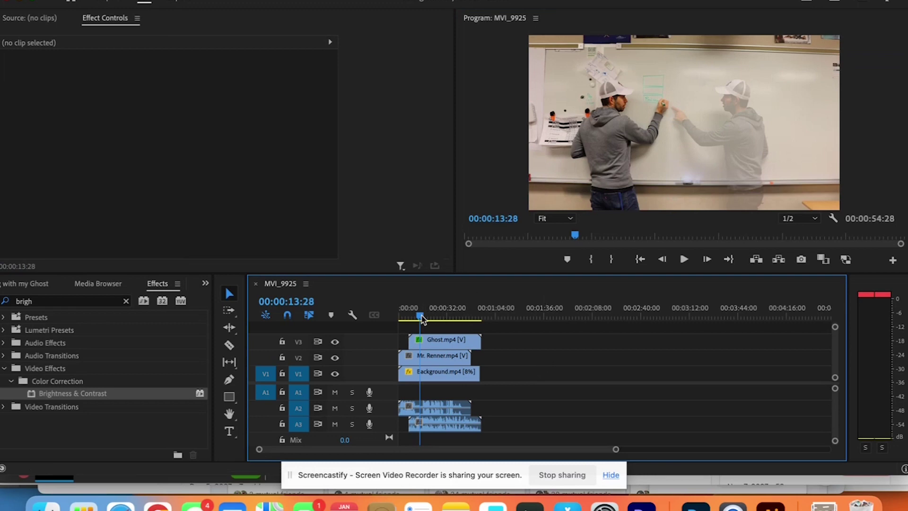
# Step: Split the clips on V1, V2 and V3 at 00:00:41:18 and delete everything after the cut
pyautogui.moveTo(423, 319); pyautogui.dragTo(463, 320)
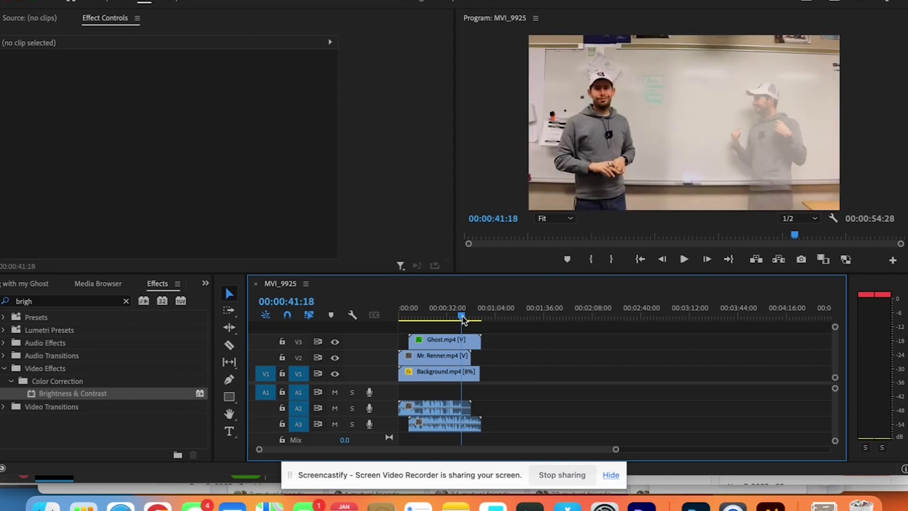
pyautogui.press('c')
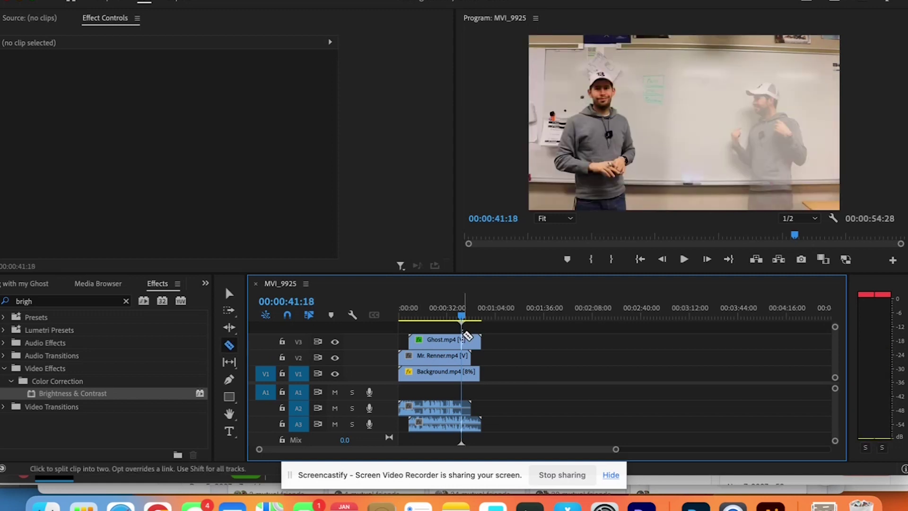
pyautogui.click(462, 356)
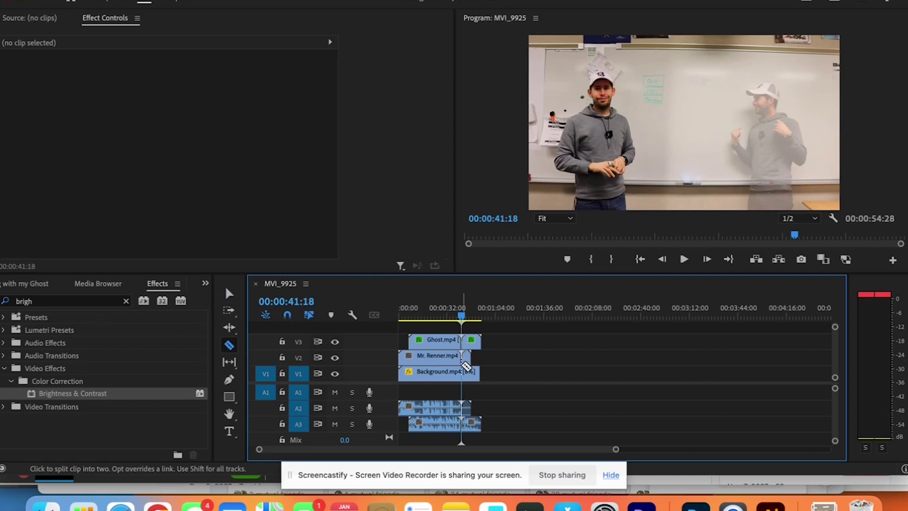
pyautogui.click(467, 374)
pyautogui.press('v')
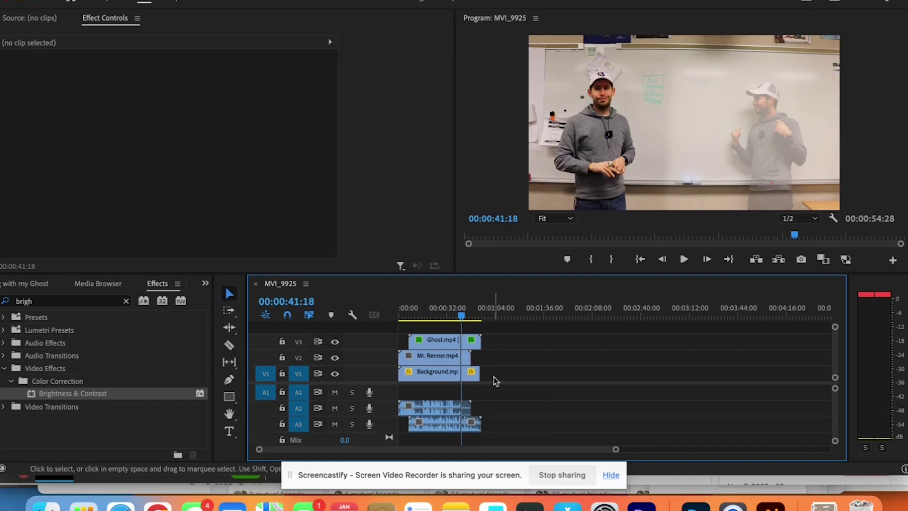
pyautogui.moveTo(495, 378); pyautogui.dragTo(469, 347)
pyautogui.press('Delete')
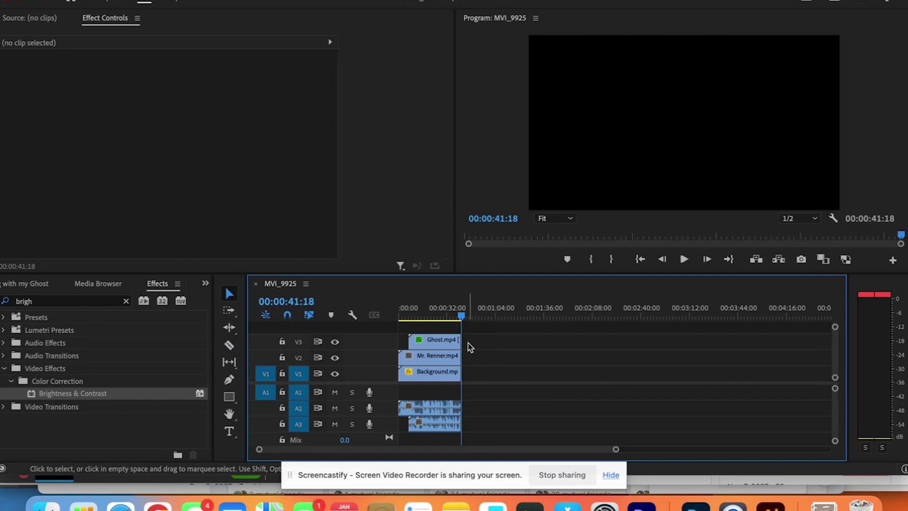
# Step: Split Ghost.mp4 on V3 at 00:00:10:29 and delete the part before the cut
pyautogui.press('space')
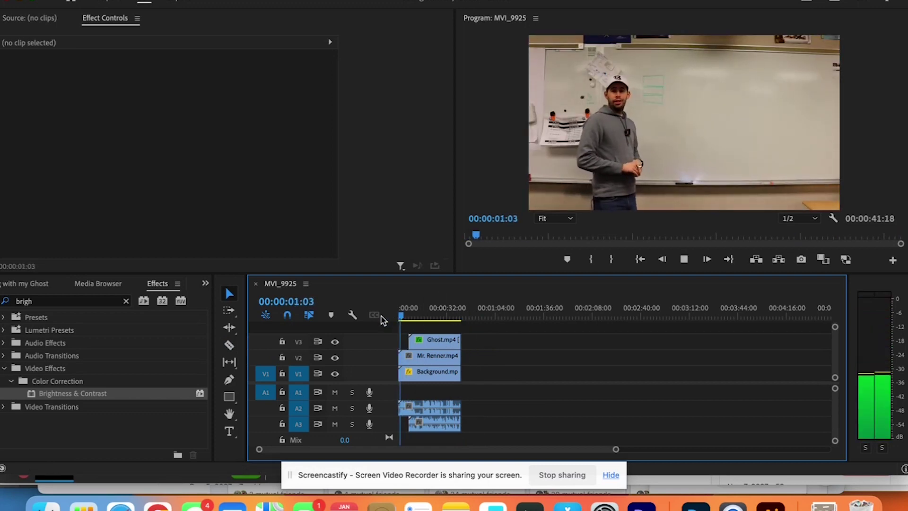
pyautogui.press('space')
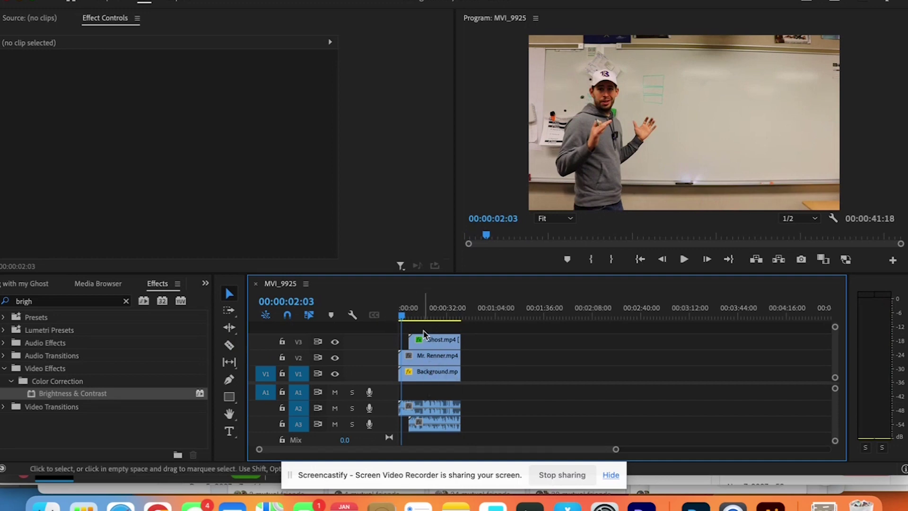
pyautogui.press('space')
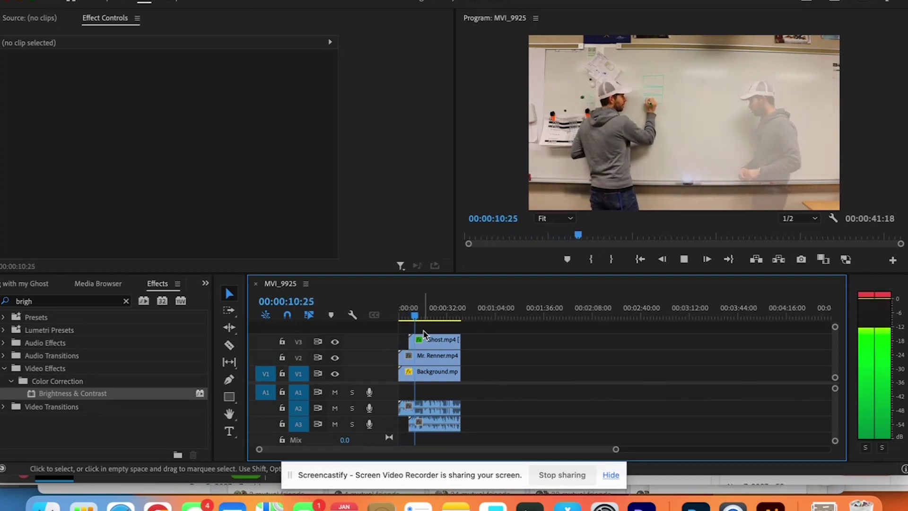
pyautogui.press('space')
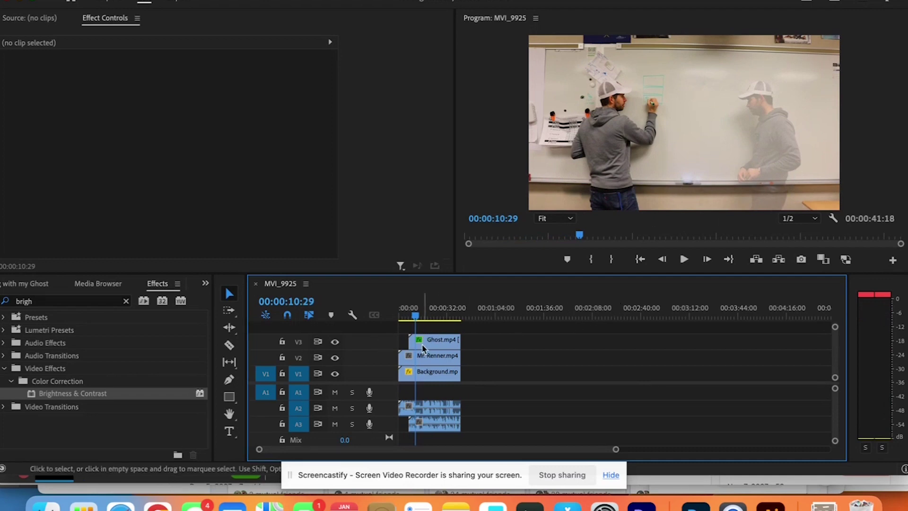
pyautogui.press('c')
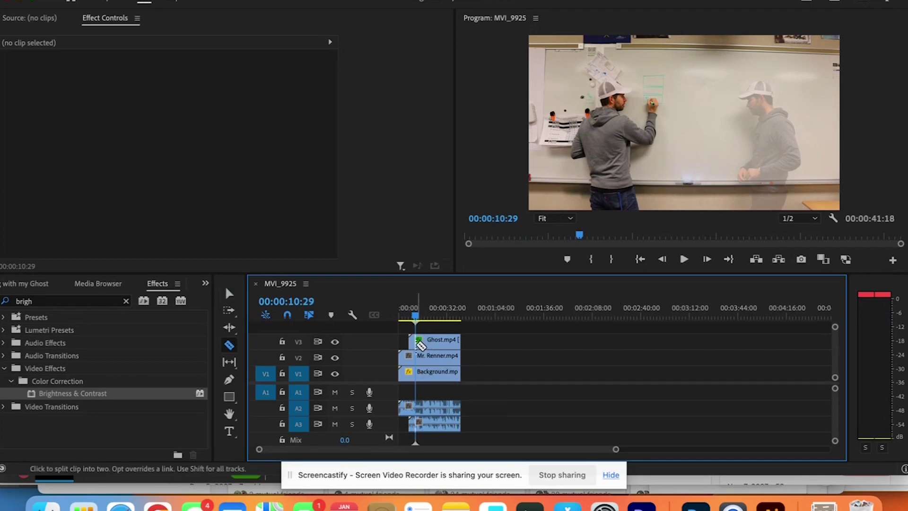
pyautogui.click(415, 343)
pyautogui.press('v')
pyautogui.click(413, 345)
pyautogui.press('Delete')
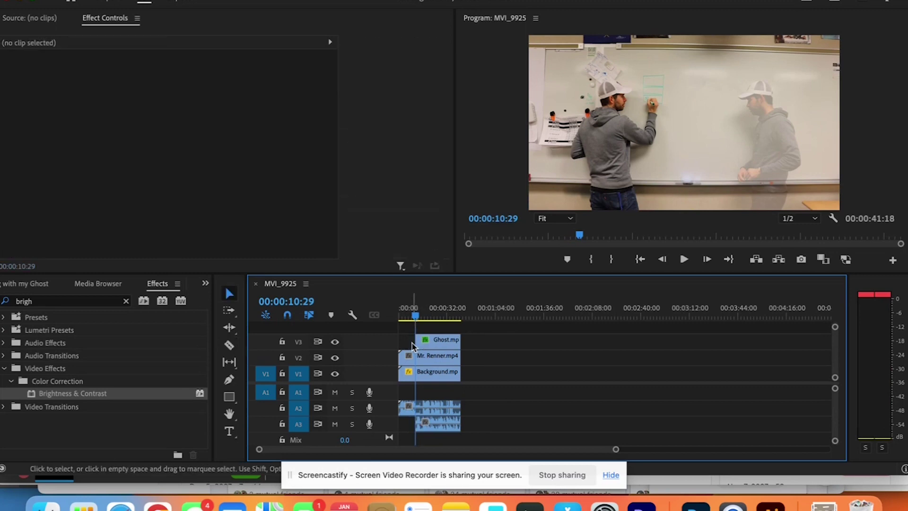
# Step: Play back the ghost's entrance from a few seconds before the start of the trimmed Ghost.mp4
pyautogui.click(406, 316)
pyautogui.press('space')
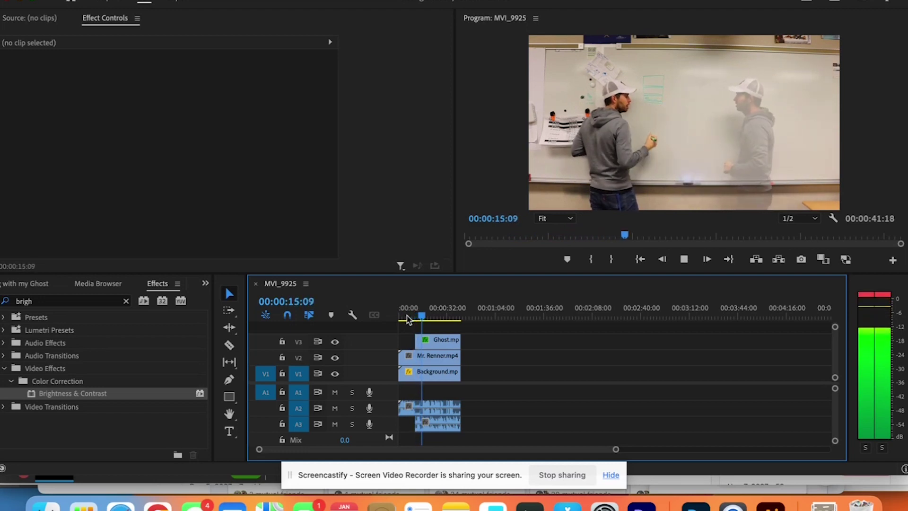
pyautogui.press('space')
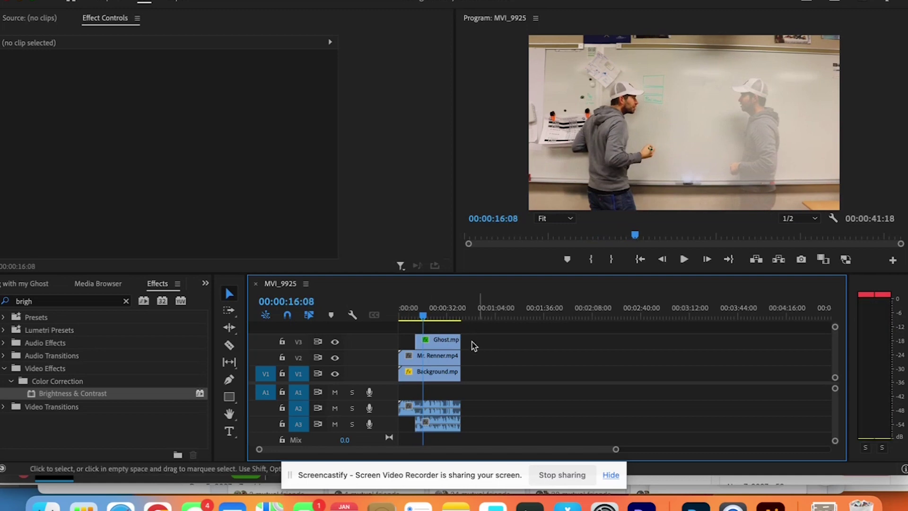
# Step: Add an Opacity keyframe at 51% to Ghost.mp4 at 00:00:12:05, shortly after the clip's start
pyautogui.click(440, 341)
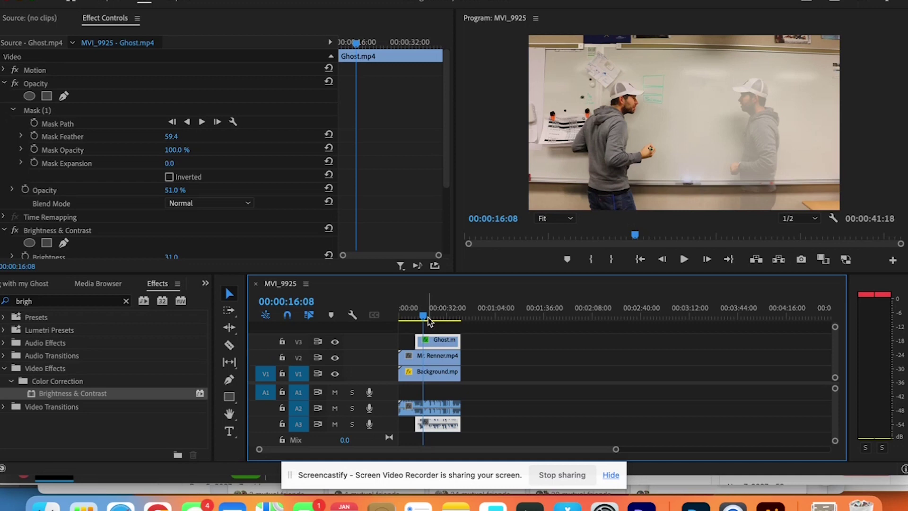
pyautogui.moveTo(425, 316); pyautogui.dragTo(418, 318)
pyautogui.moveTo(344, 46); pyautogui.dragTo(340, 44)
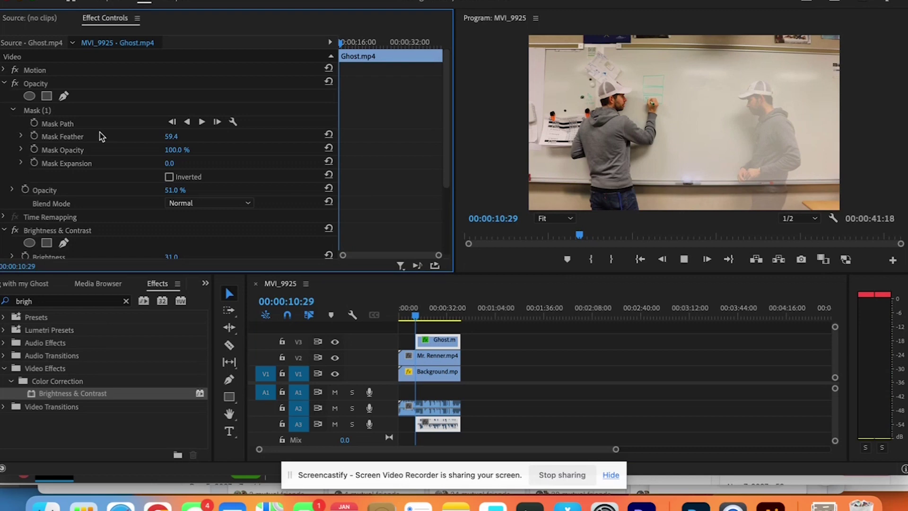
pyautogui.press('space')
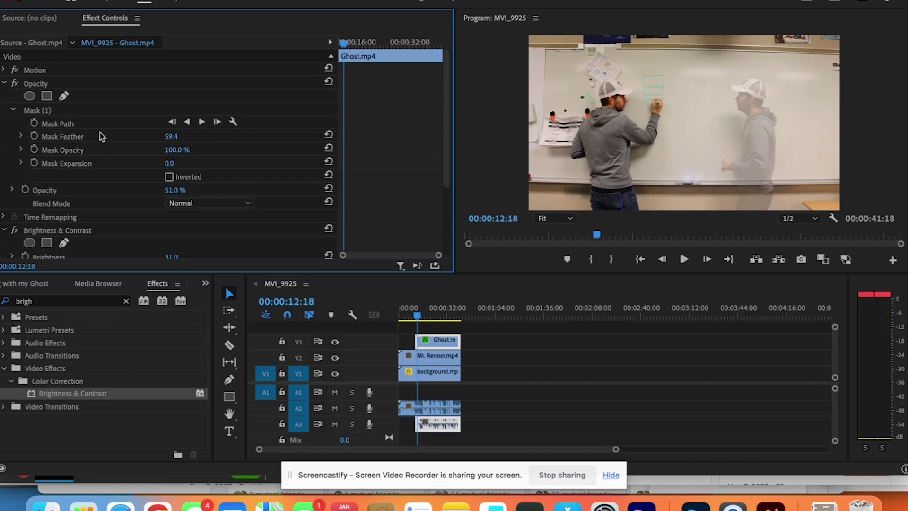
pyautogui.press('Left')
pyautogui.press('Left')
pyautogui.press('Left')
pyautogui.press('Left')
pyautogui.press('Left')
pyautogui.press('Left')
pyautogui.press('Left')
pyautogui.press('Left')
pyautogui.press('Left')
pyautogui.press('Left')
pyautogui.press('Left')
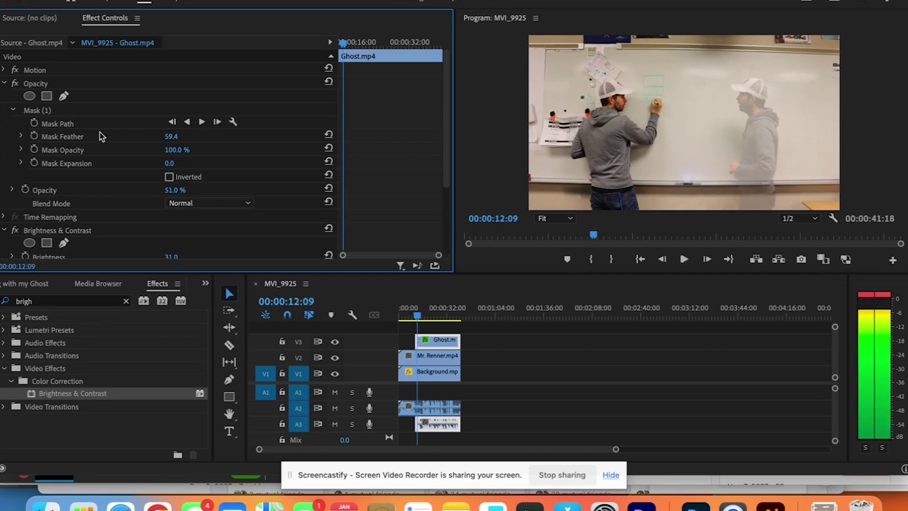
pyautogui.press('Left')
pyautogui.press('Left')
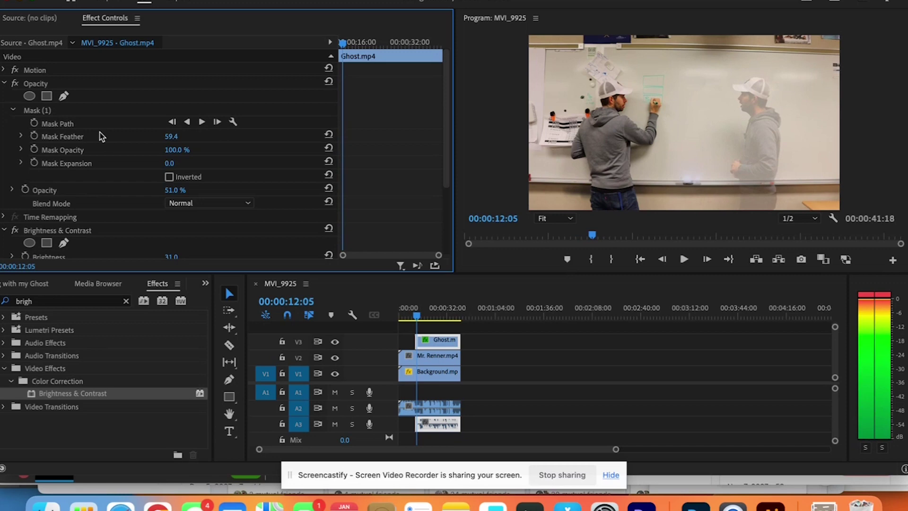
pyautogui.click(25, 190)
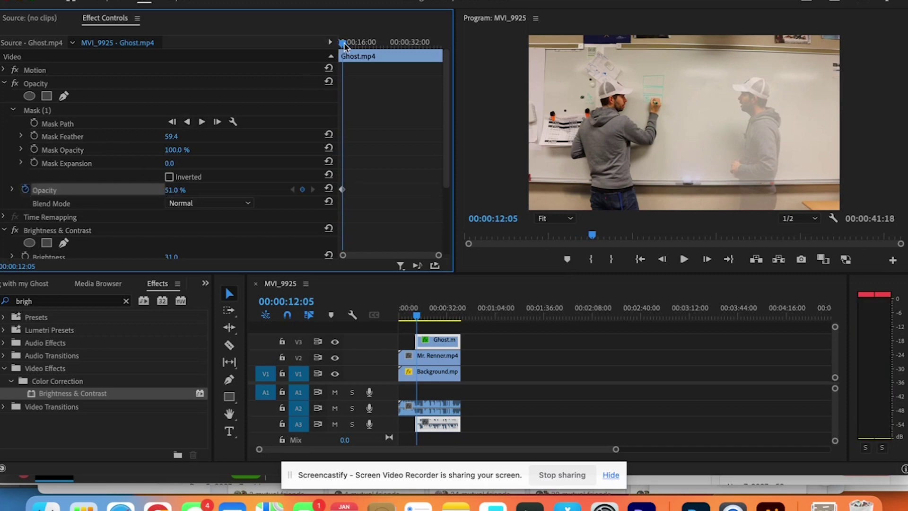
# Step: Add a 0% Opacity keyframe at the start of Ghost.mp4, 00:00:10:29, and preview the fade-in
pyautogui.moveTo(344, 46); pyautogui.dragTo(323, 47)
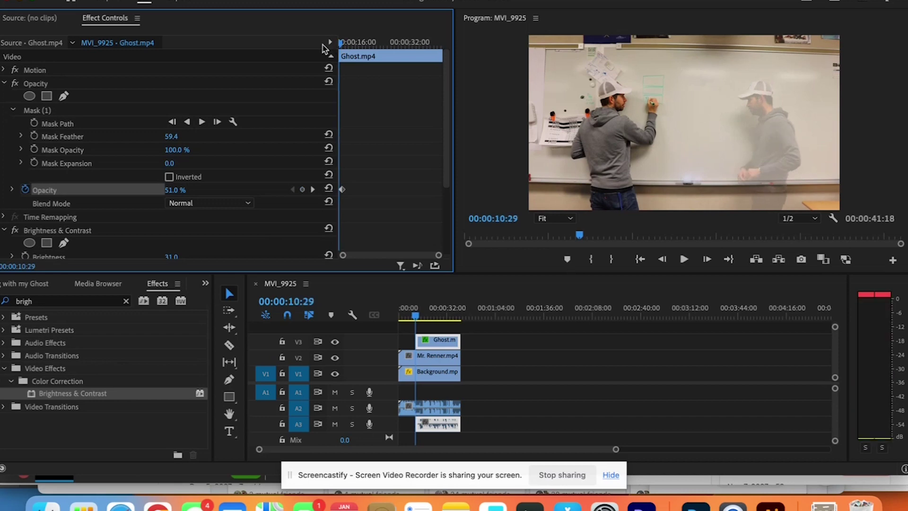
pyautogui.click(171, 190)
pyautogui.write('0')
pyautogui.press('Return')
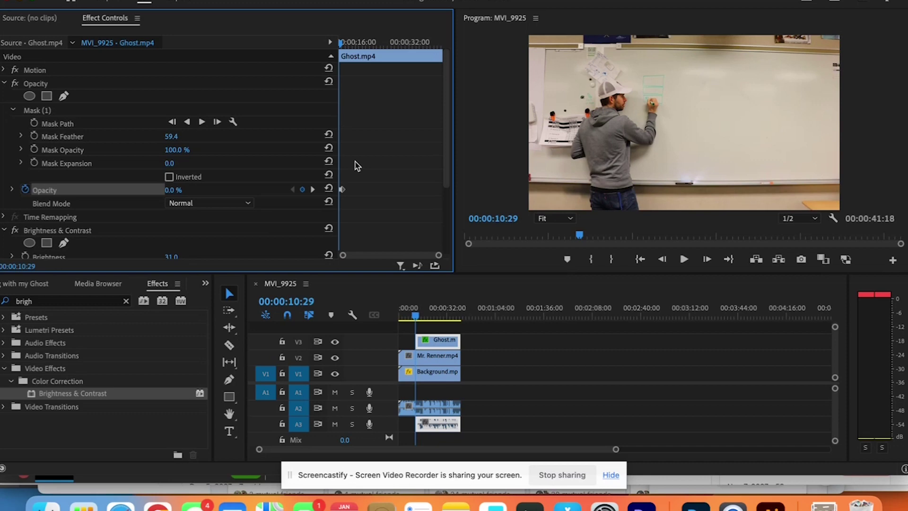
pyautogui.press('space')
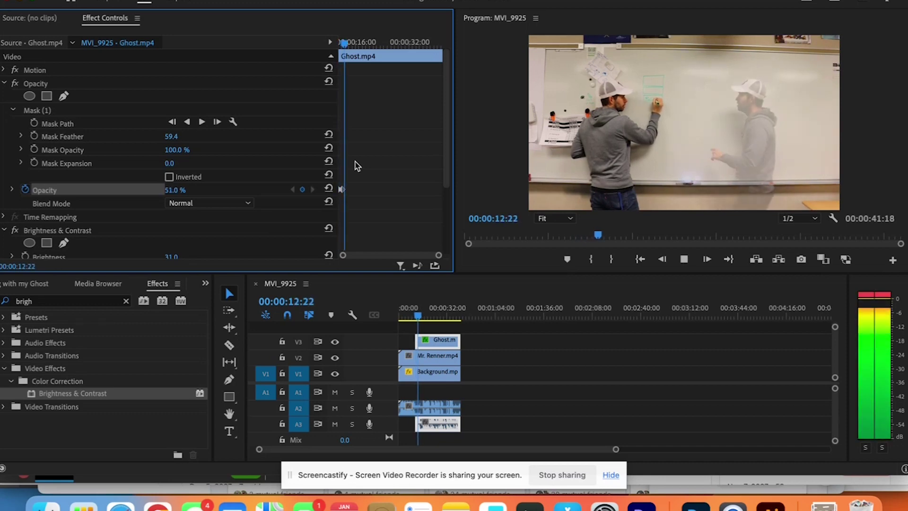
pyautogui.press('space')
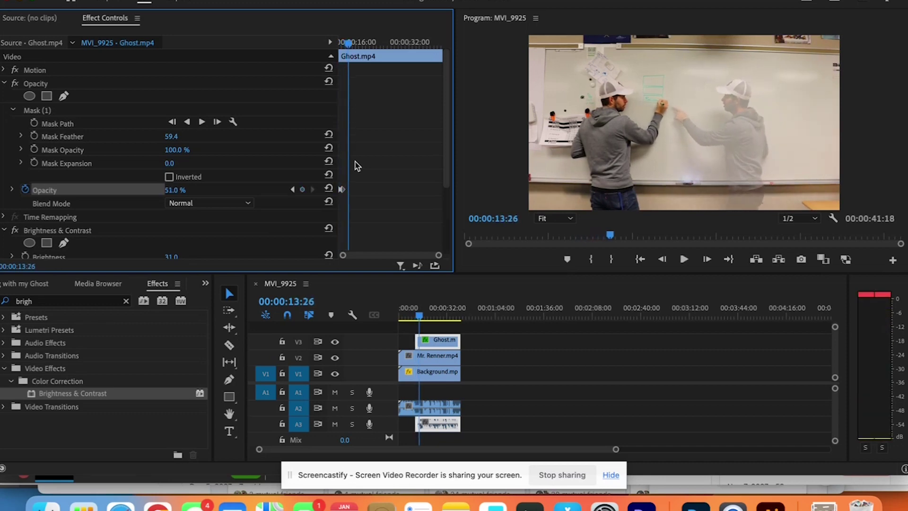
# Step: Play back the ending from 00:00:40:08, and start playing the whole sequence from 00:00:00:00
pyautogui.click(458, 322)
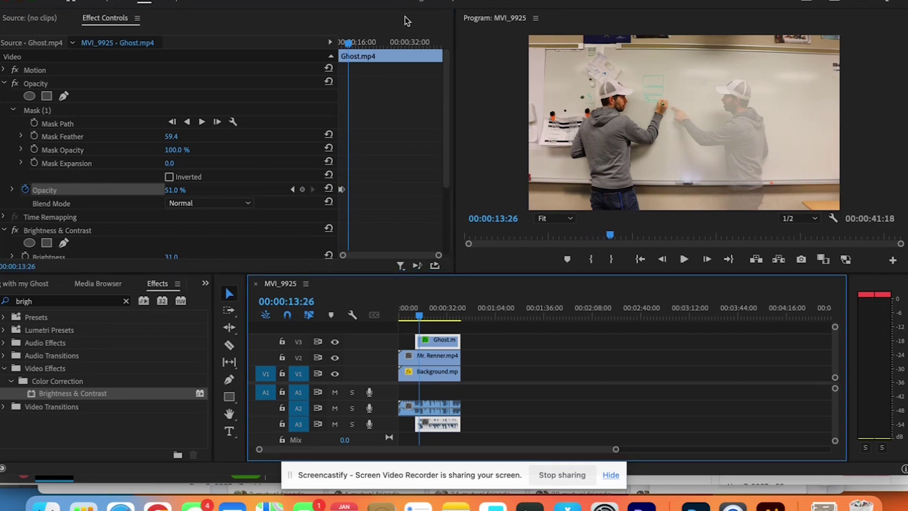
pyautogui.moveTo(421, 48); pyautogui.dragTo(439, 47)
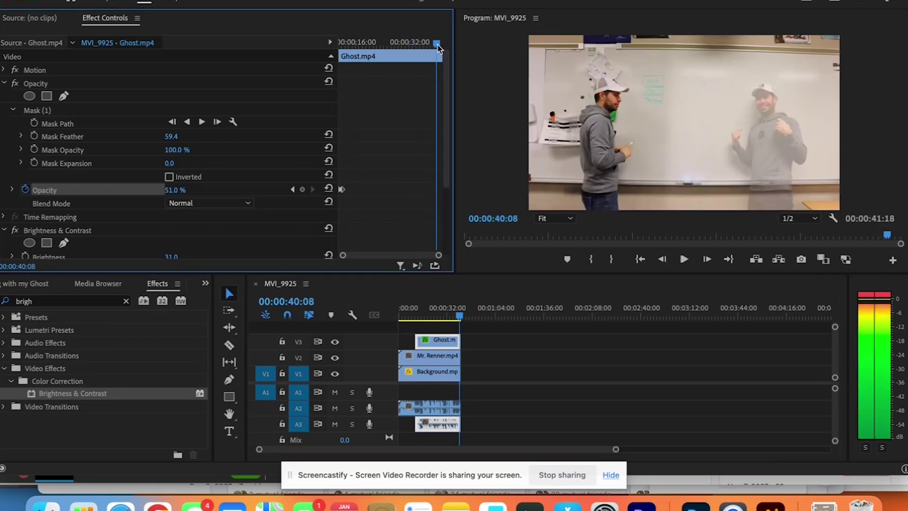
pyautogui.press('space')
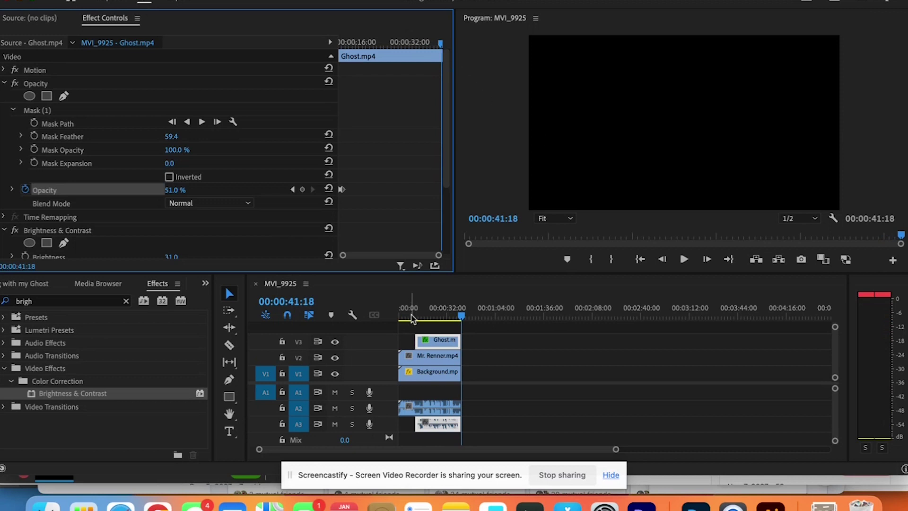
pyautogui.moveTo(411, 320); pyautogui.dragTo(360, 319)
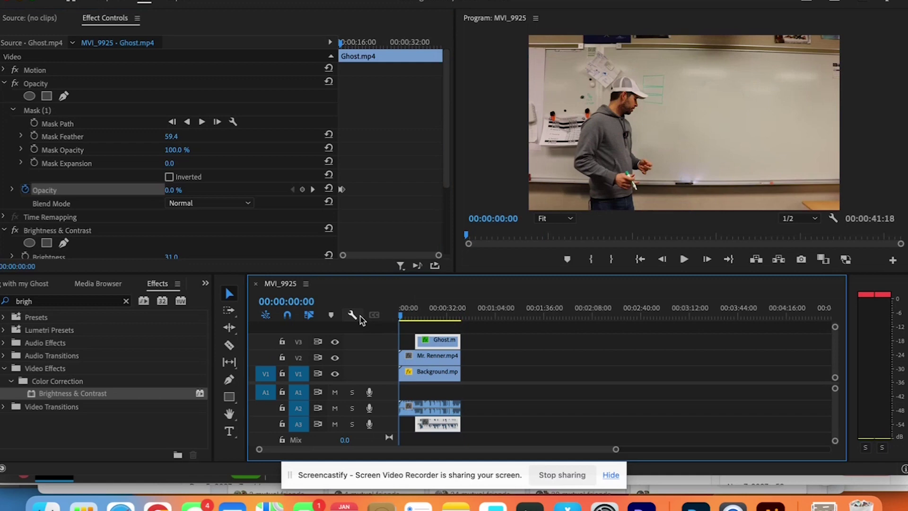
pyautogui.press('space')
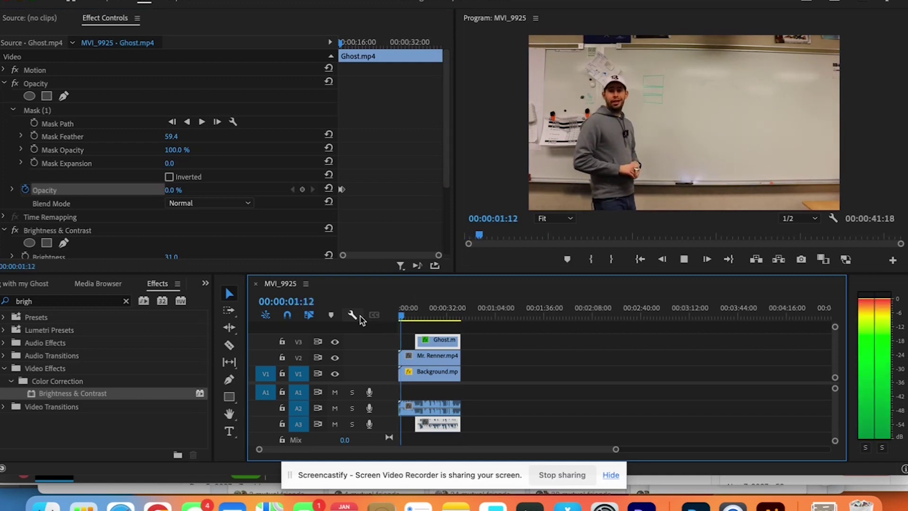